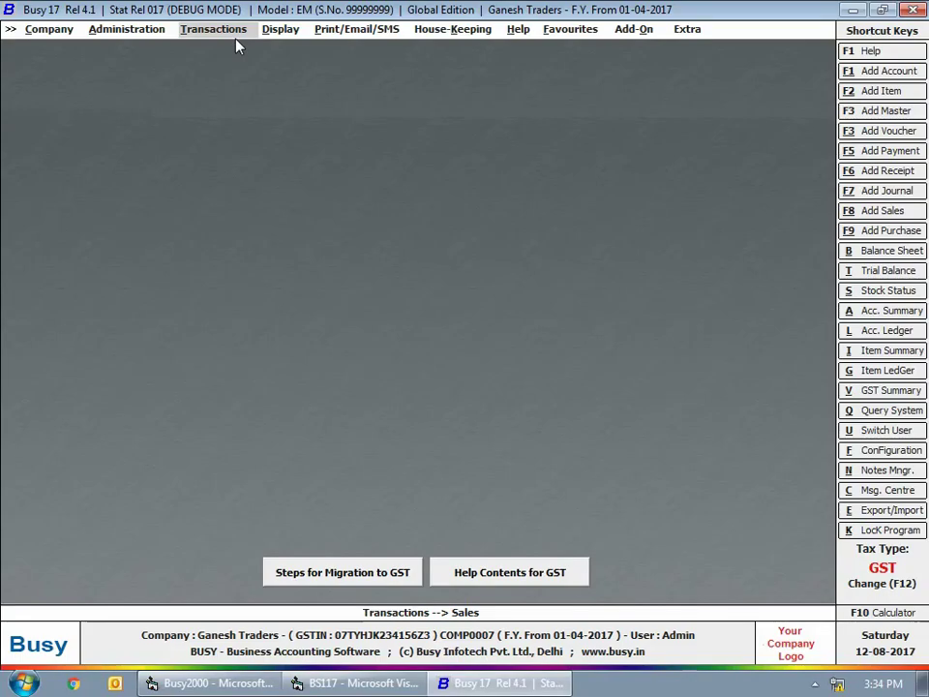
Step: Start a new Main-series receipt dated 02-07-2017 with GST nature Advance Receipt
left_click(235, 37)
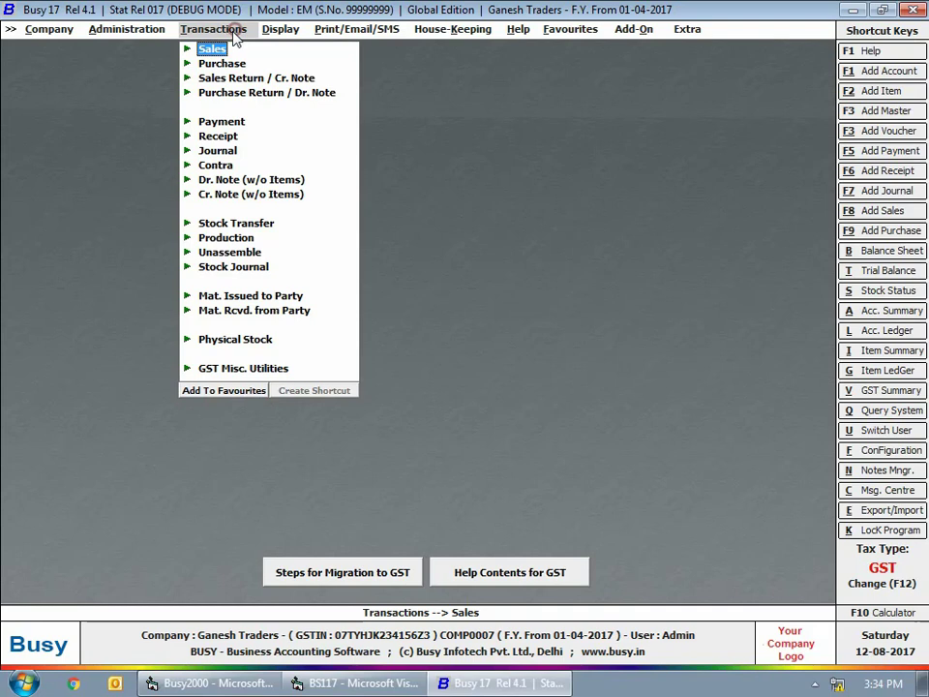
left_click(229, 138)
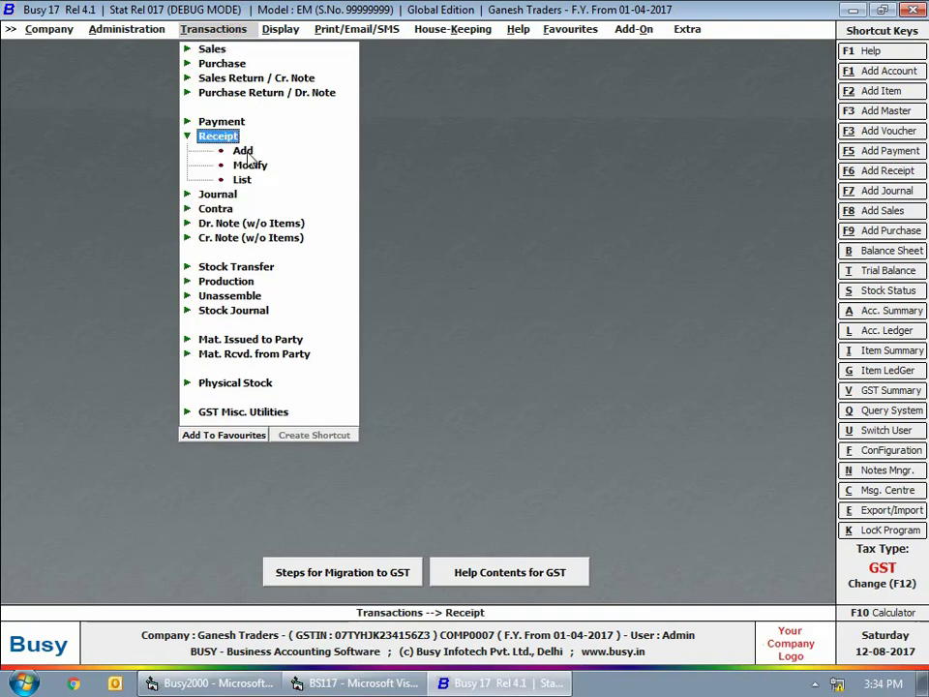
left_click(243, 151)
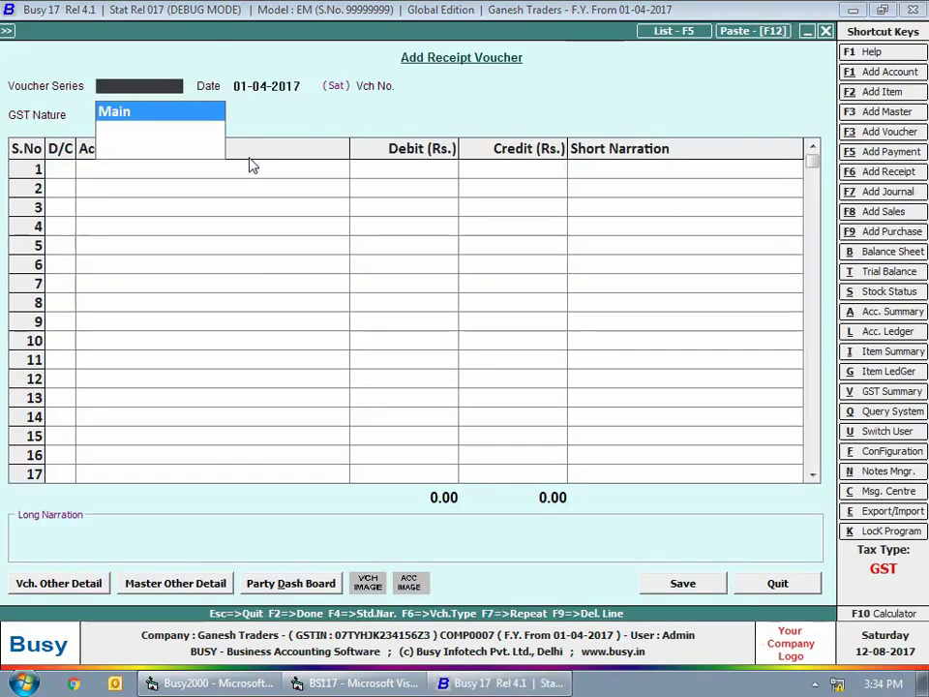
key("Return")
type("2-7-")
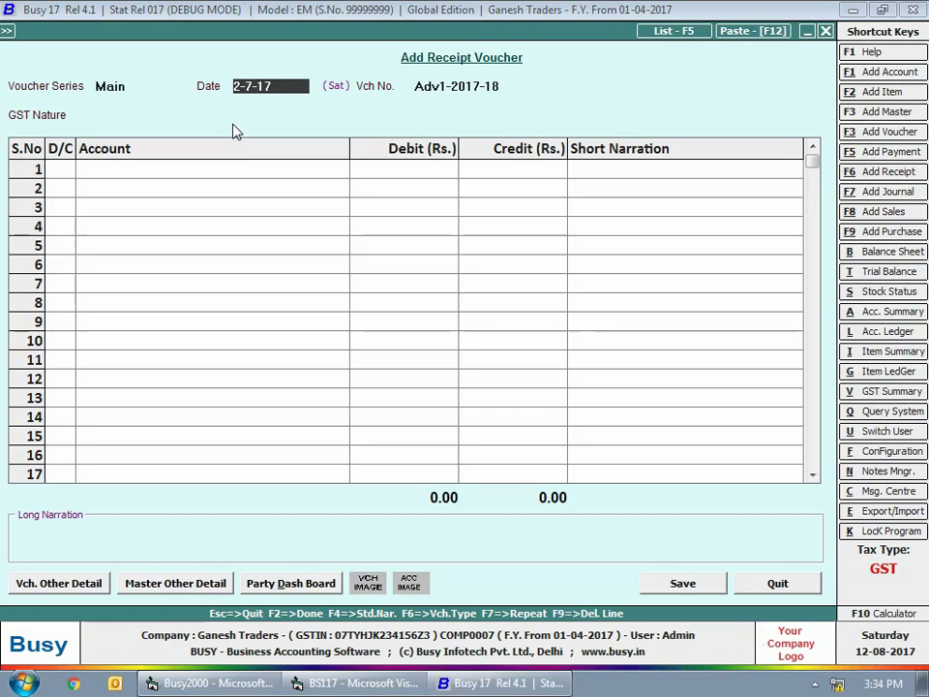
key("Return")
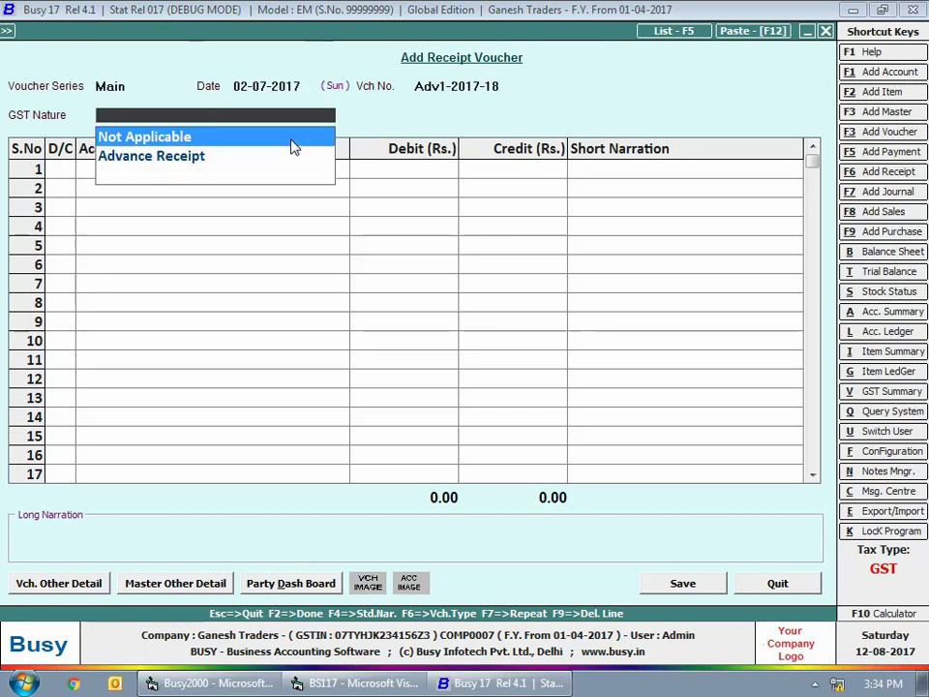
key("Down")
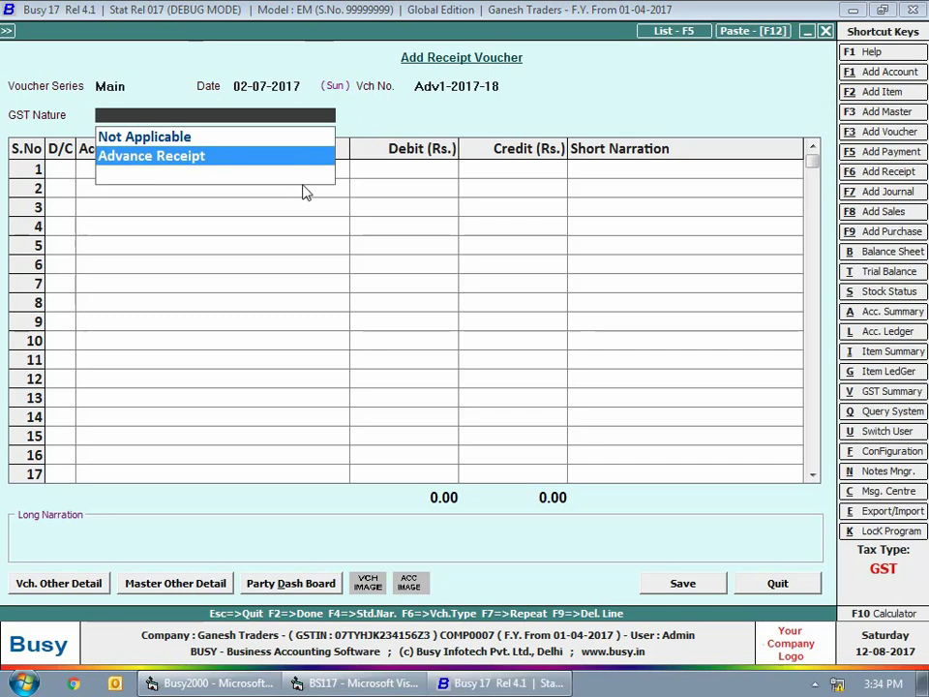
key("Return")
key("Return")
Step: Credit Arshia Enterprises 38,400 against Cash and bring up the advance allocation
type("arsh")
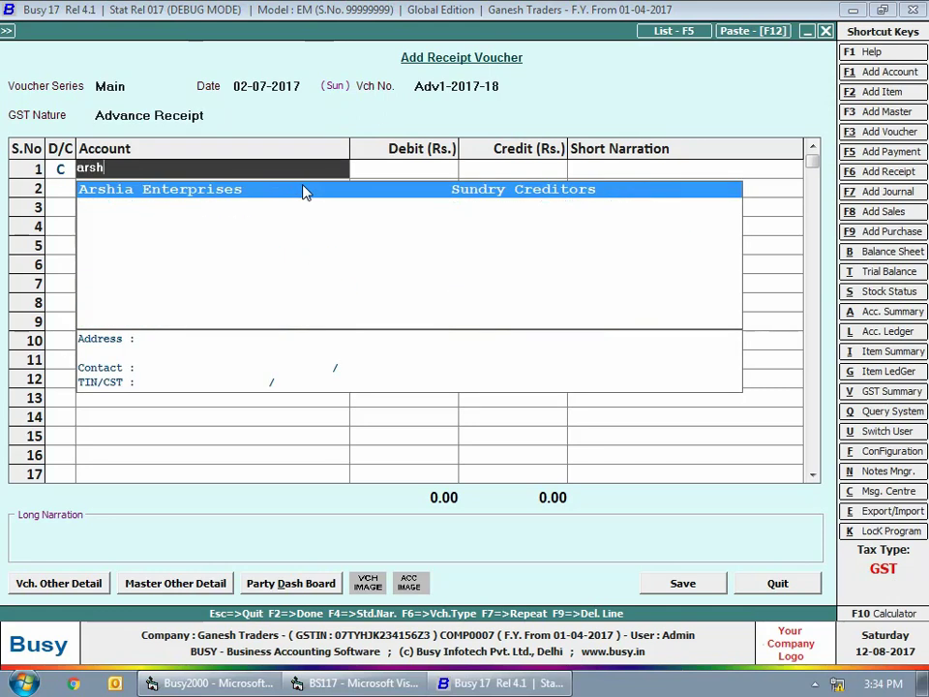
key("Return")
type("38,400")
key("Return")
key("Return")
type("ca")
key("Return")
key("Return")
key("Return")
key("Return")
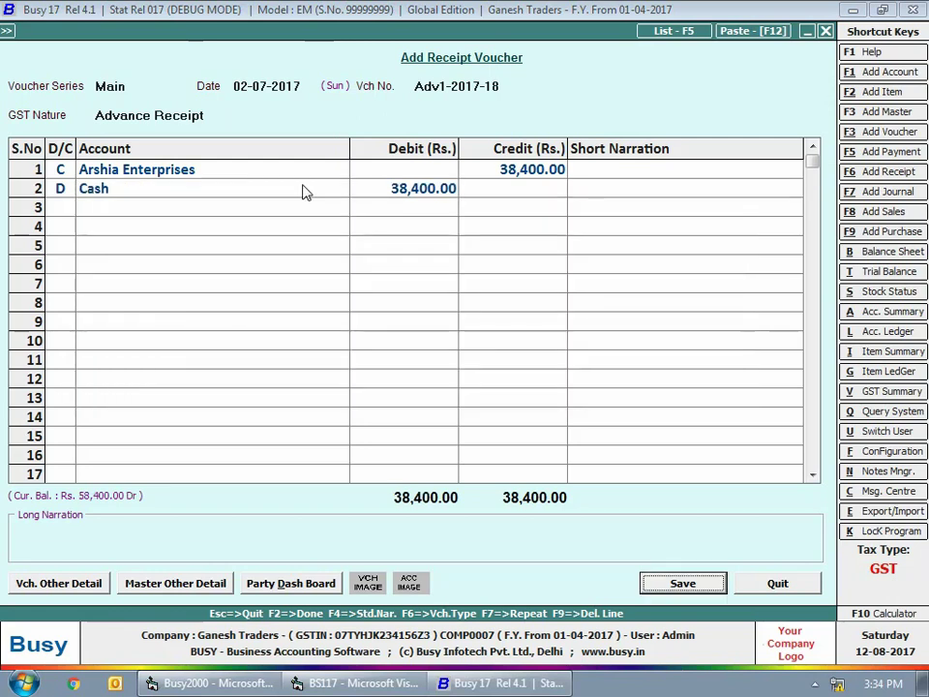
key("Return")
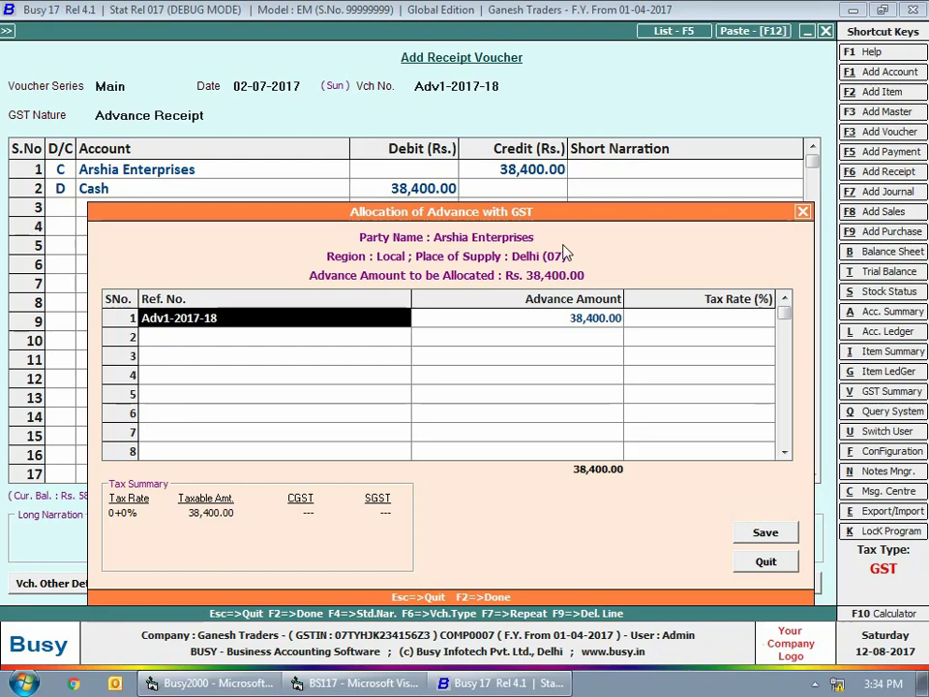
Step: Give allocation row Adv1-2017-18 a 28% tax rate: 30,000 taxable plus 4,200 CGST and SGST
left_click(251, 325)
key("Return")
key("Return")
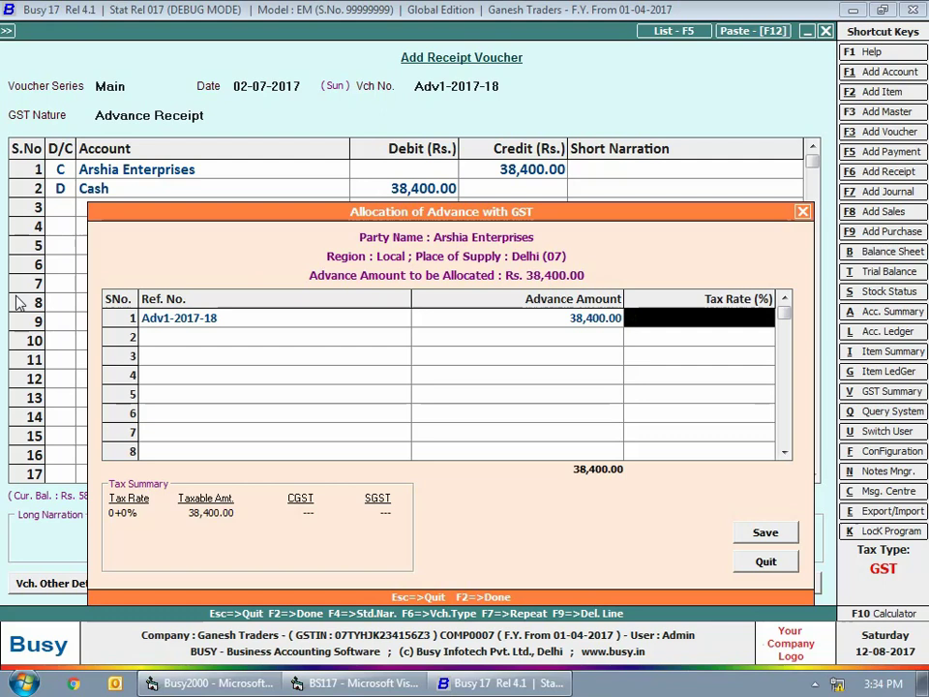
type("28")
key("Return")
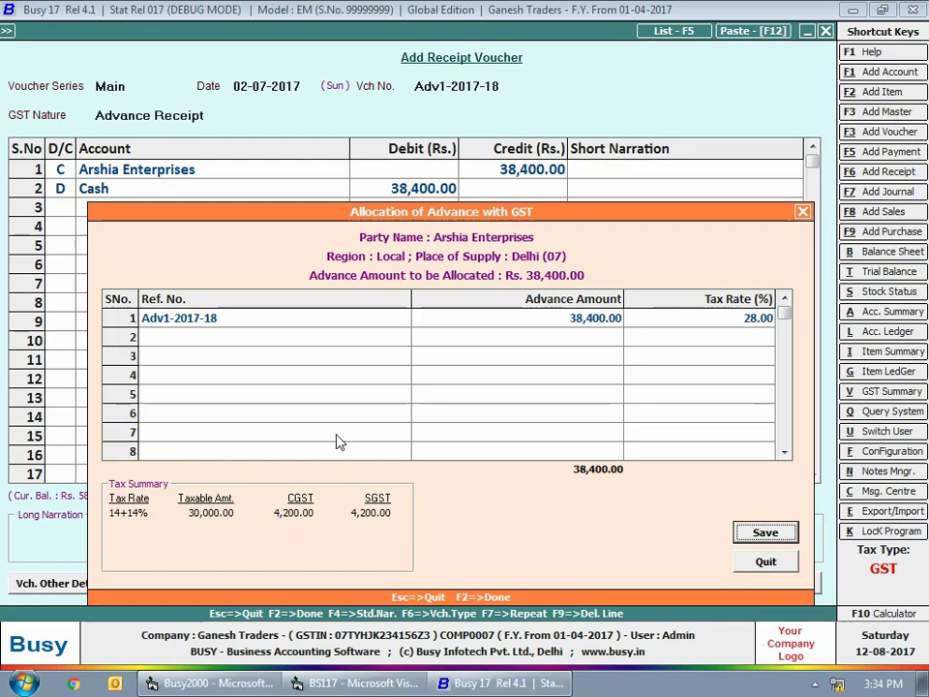
Step: Save the Arshia receipt, then credit Kasturba Home Appliances 76,800 against Cash on 03-07-2017
left_click(764, 533)
key("Return")
type("3")
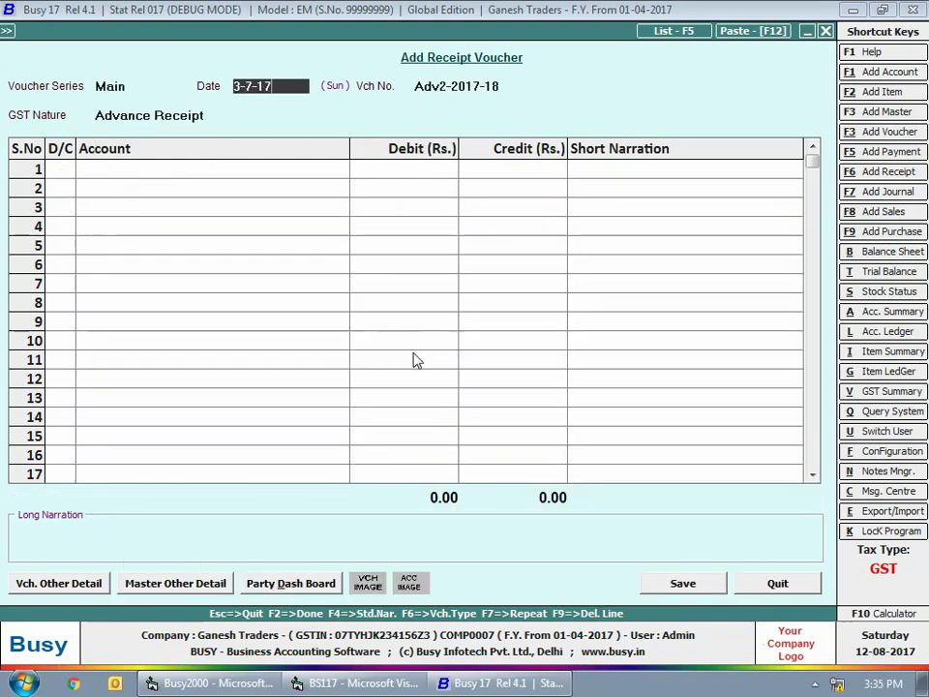
key("Return")
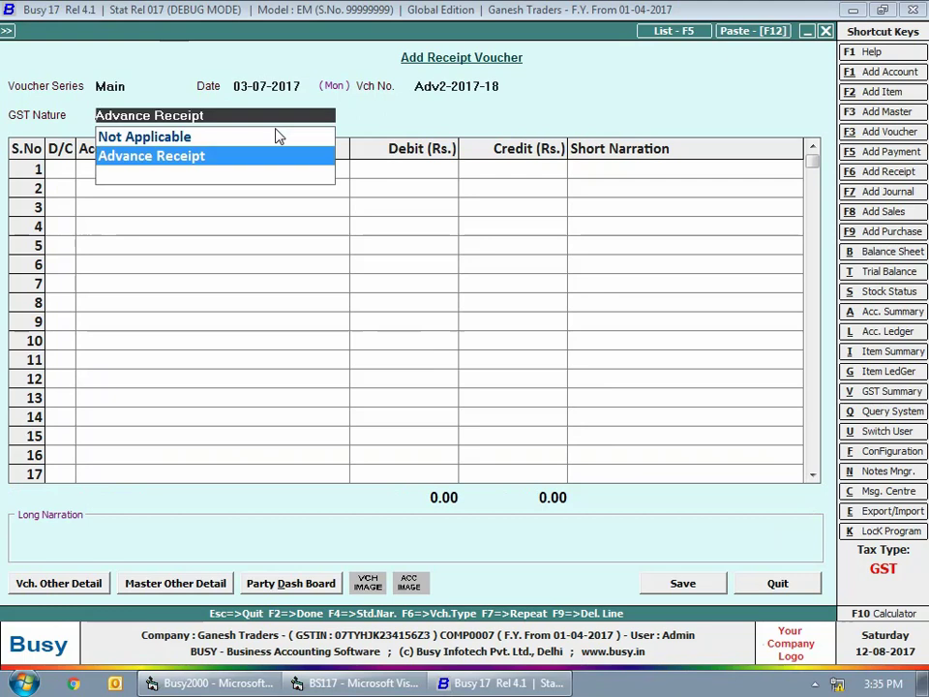
key("Return")
type("kastu")
key("Return")
type("76,80")
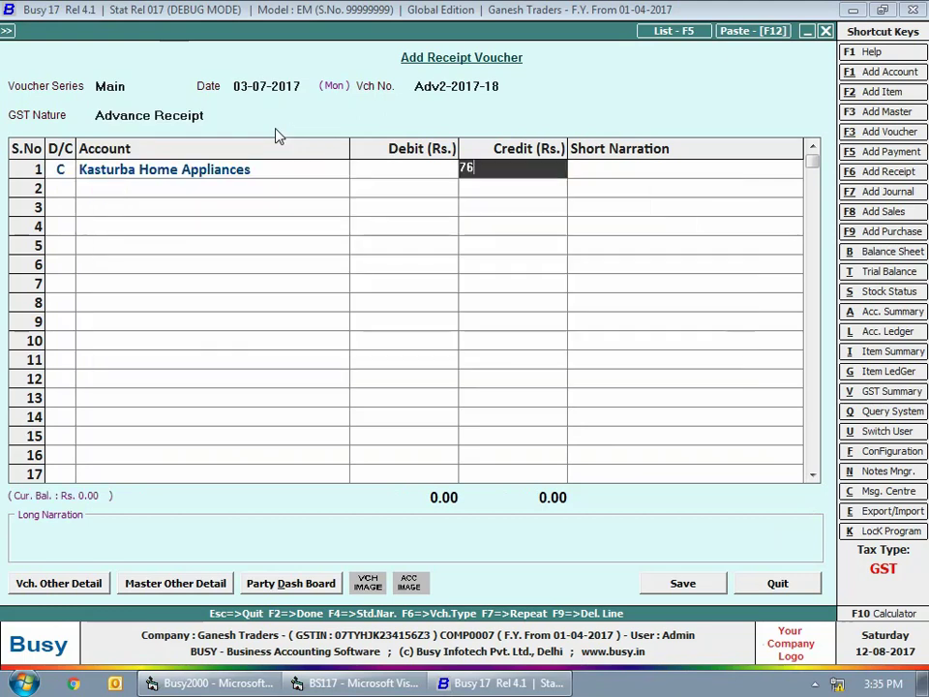
type("0")
key("Return")
key("Return")
key("Return")
key("Return")
key("Return")
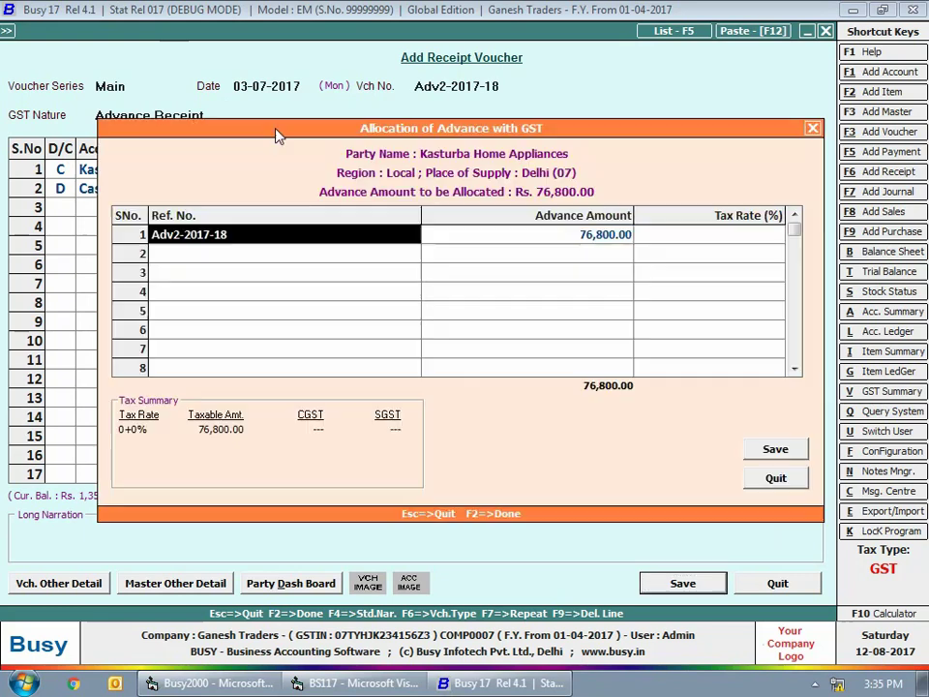
Step: Tax the Kasturba advance at 28% (60,000 taxable) and save the receipt
left_click_drag(272, 129, 265, 212)
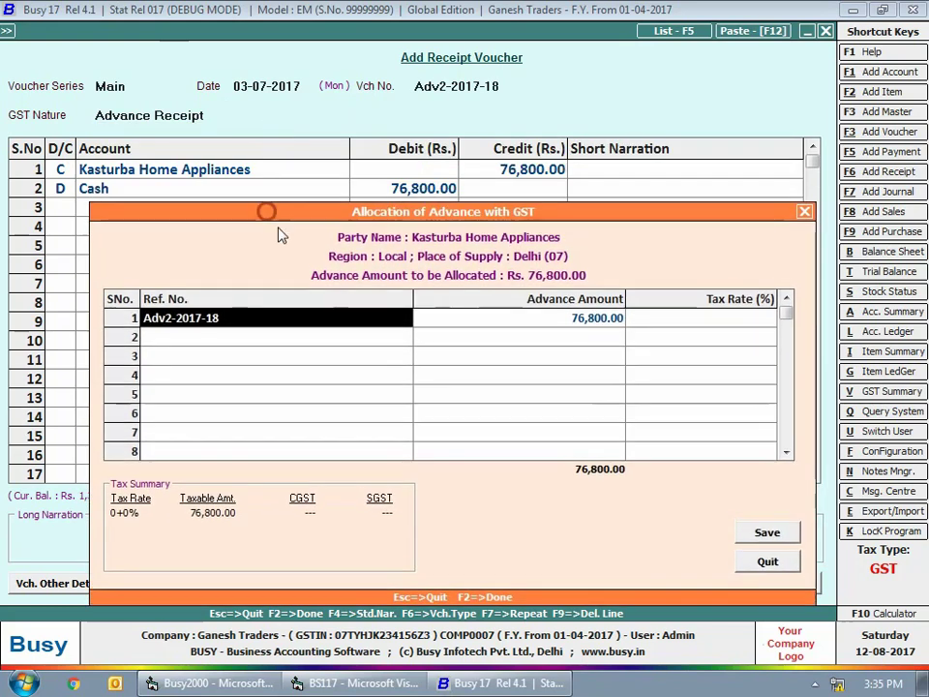
key("Return")
key("Return")
type("28")
key("Return")
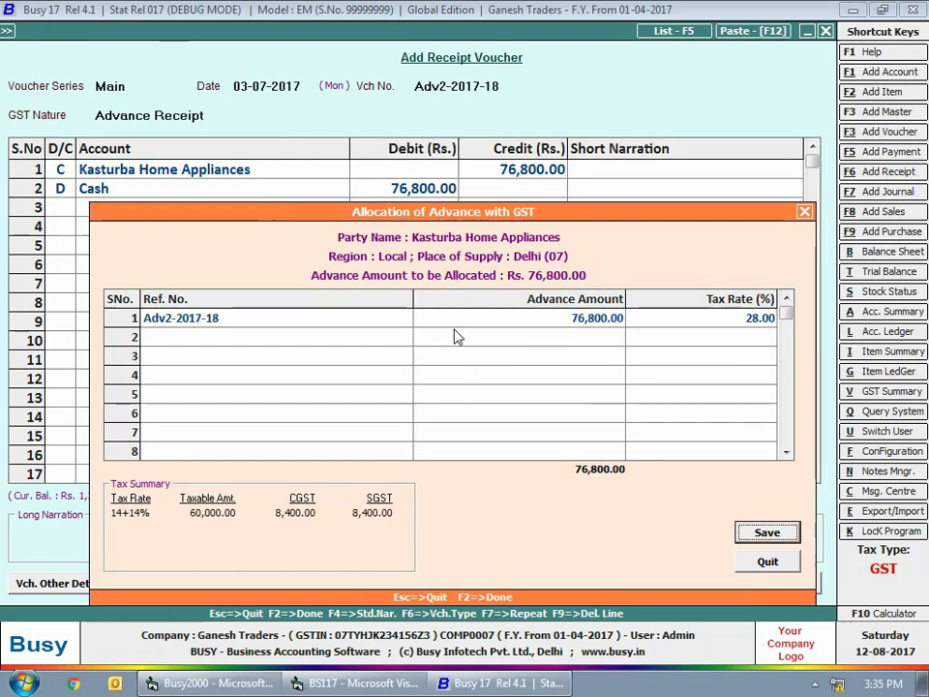
left_click(769, 532)
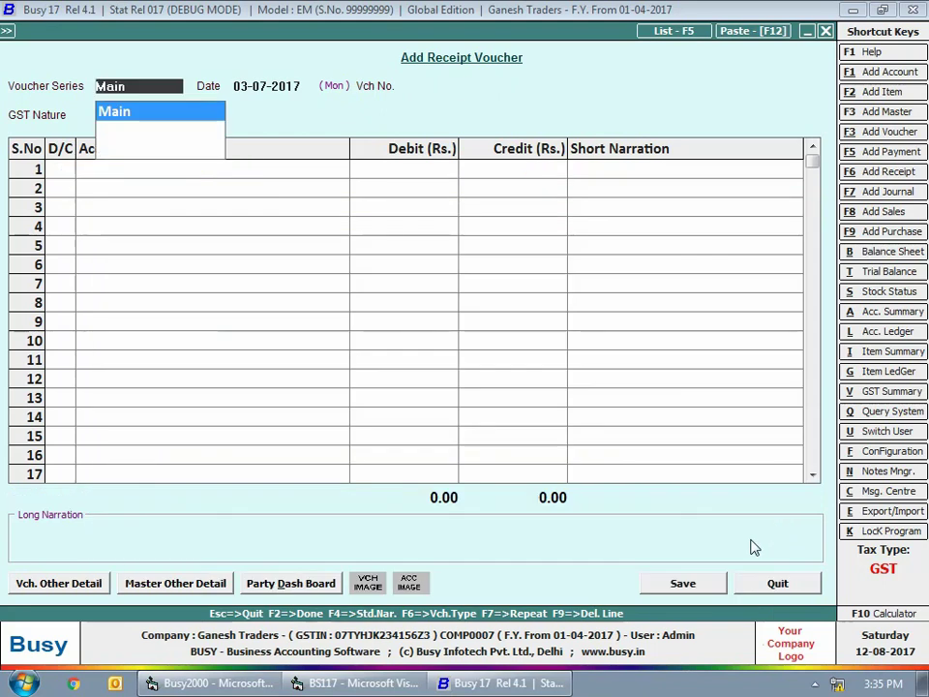
Step: Start a Main-series sales voucher dated 05-07-2017 with sale type L/GST-28%
key("Escape")
left_click(211, 49)
left_click(242, 63)
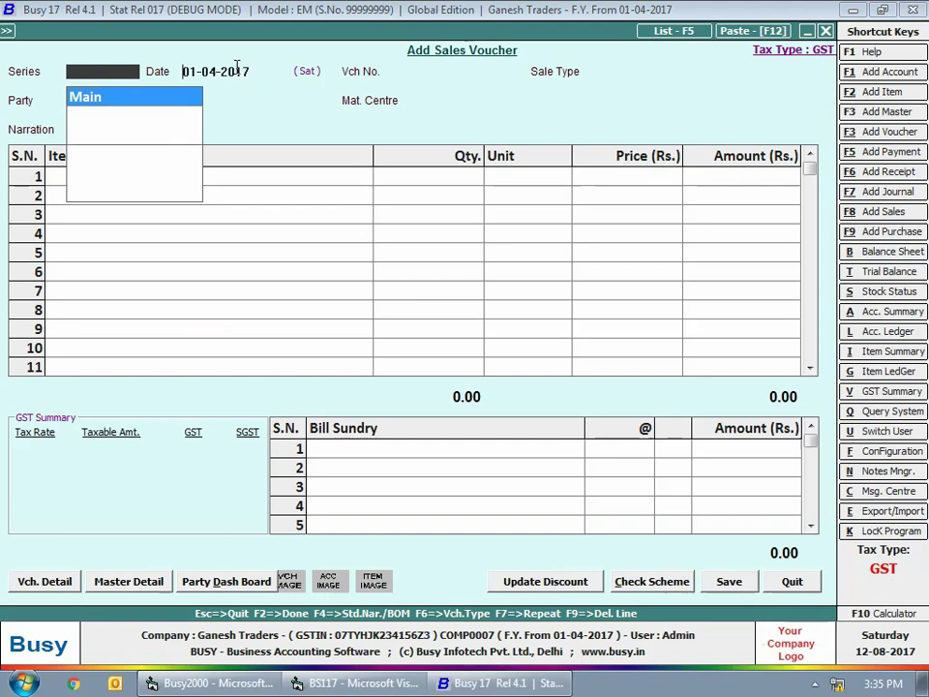
key("Return")
type("5-7-17")
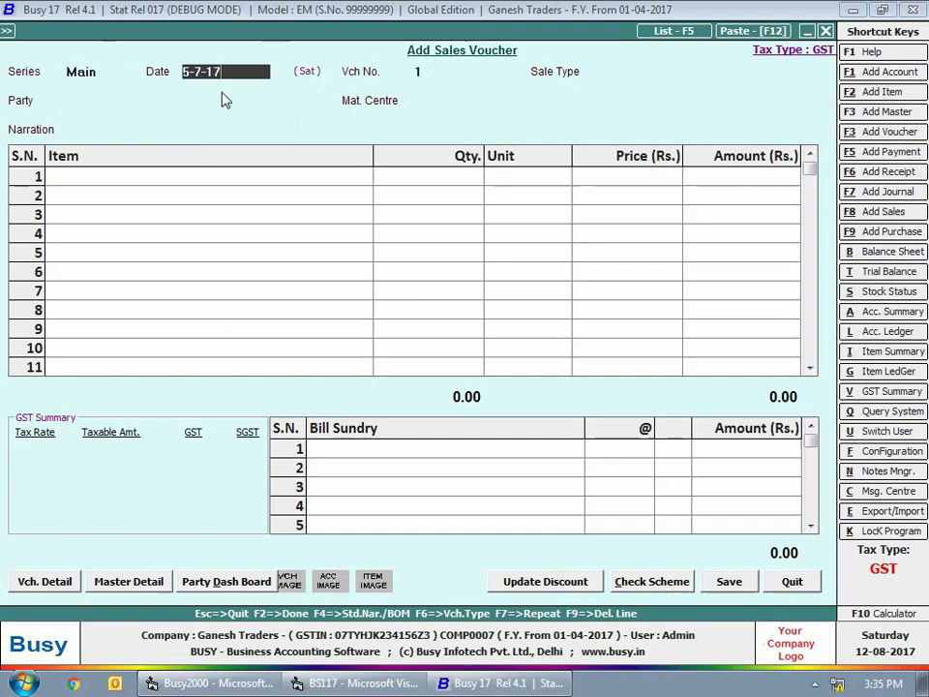
key("Return")
type("lgt")
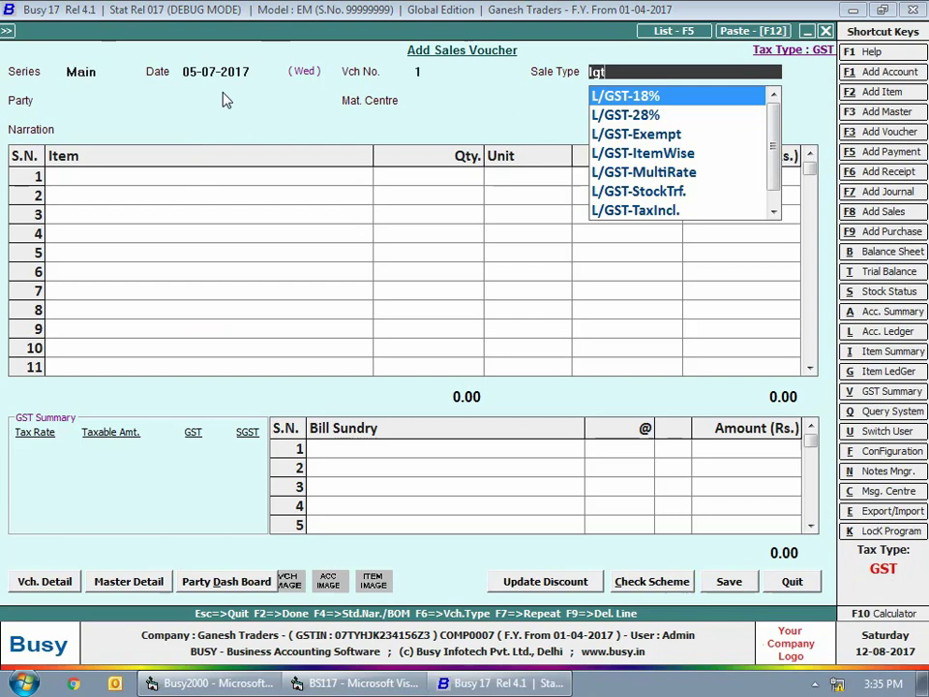
key("Down")
key("Return")
Step: Bill Arshia Enterprises for 6 Eureka Forbes Vaccum Cleaner from Main Store
type("ar")
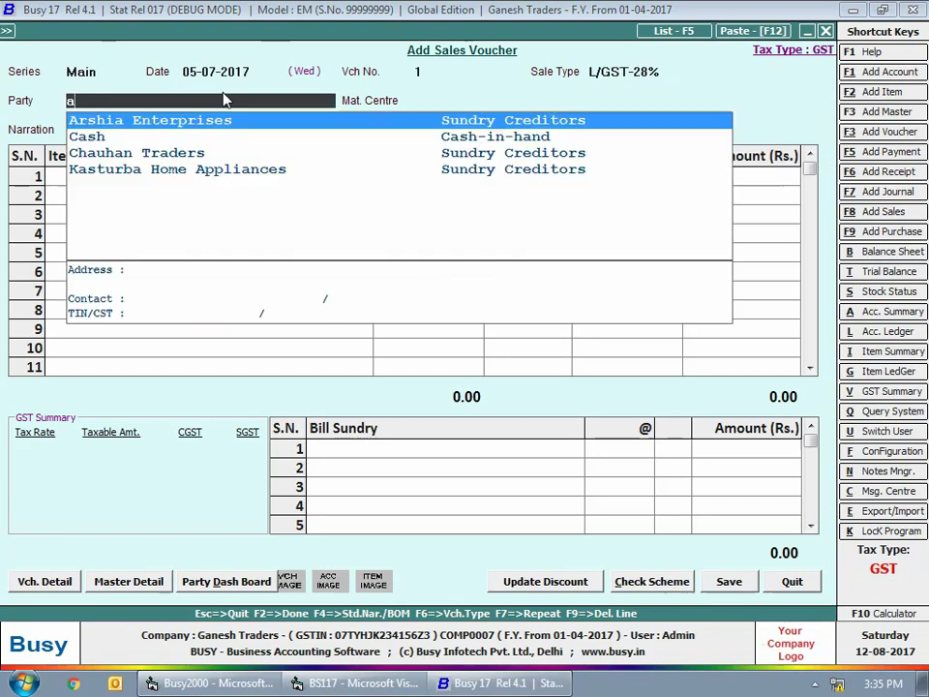
key("Return")
key("Return")
type("eu")
key("Return")
type("6")
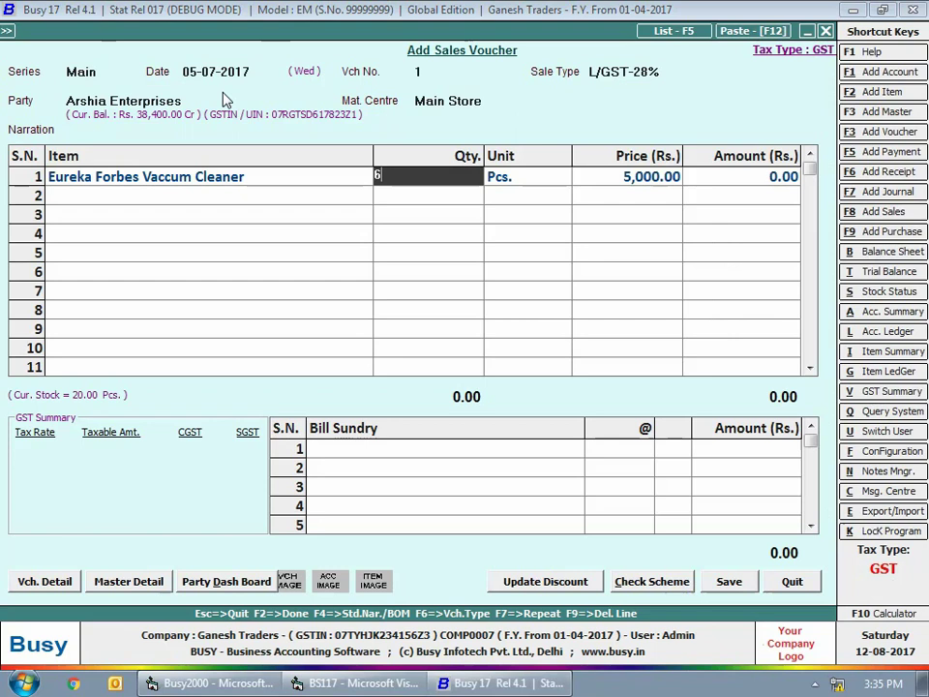
key("Return")
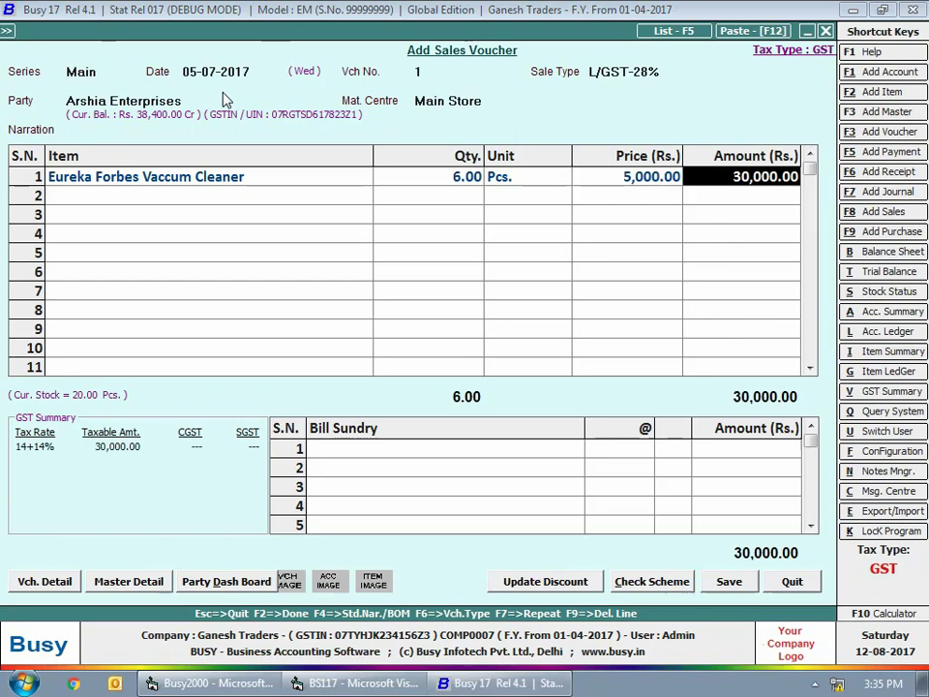
Step: Add 14% CGST and SGST bill sundries, bringing the sale to 38,400
key("Return")
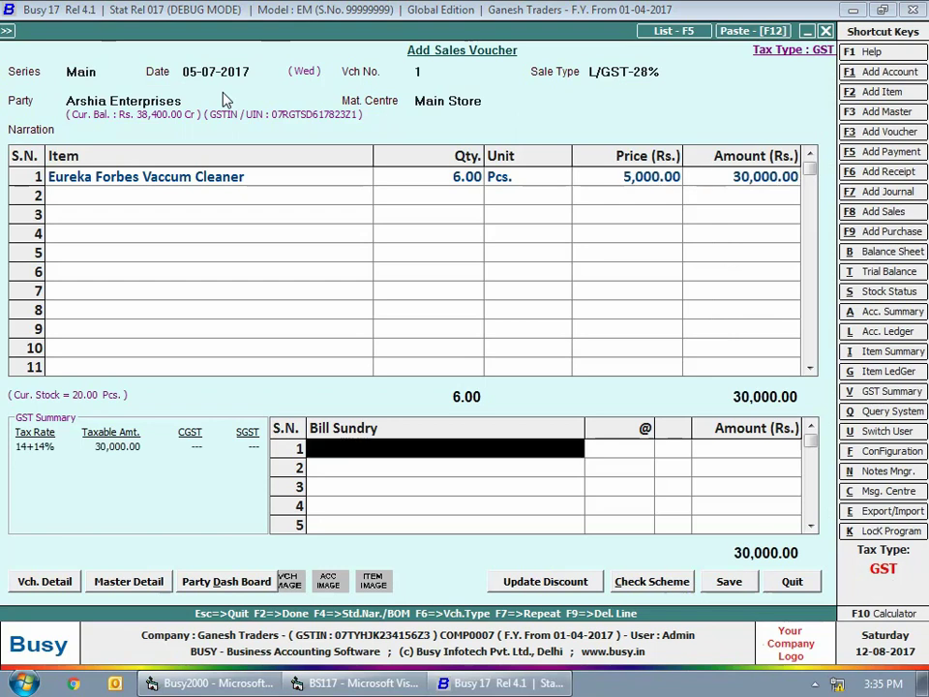
type("cgst")
key("Return")
key("Return")
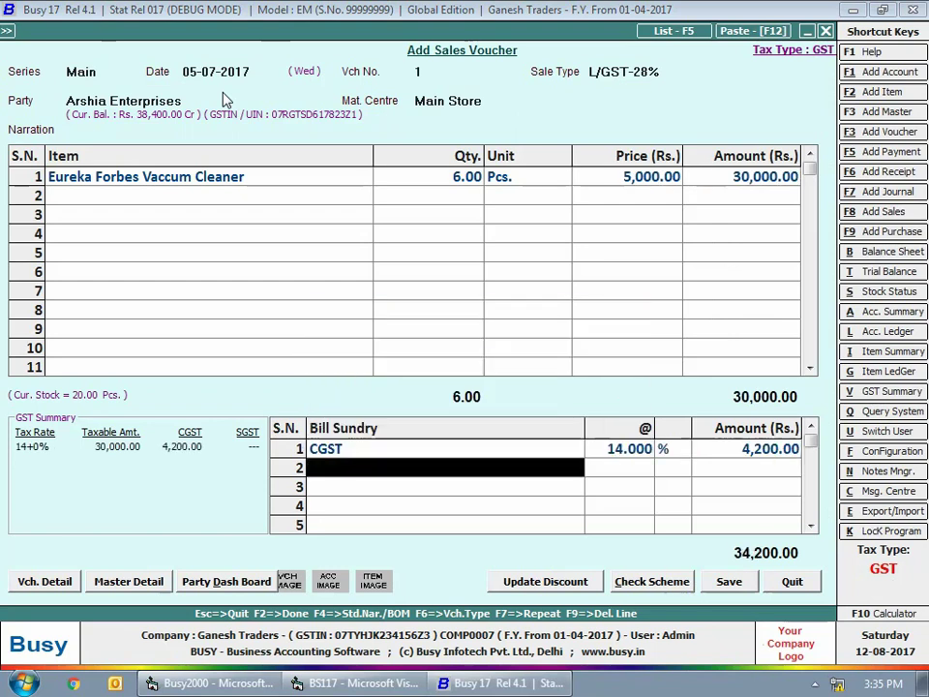
type("sgst")
key("Return")
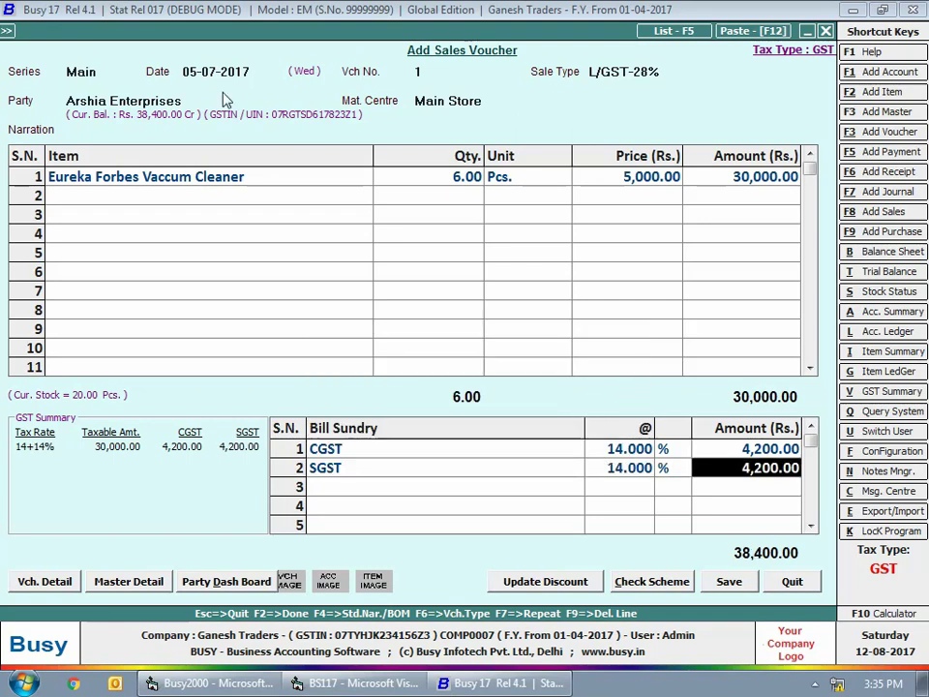
Step: Adjust the Arshia sale against advance Adv1-2017-18 and save it without printing the invoice
left_click(729, 581)
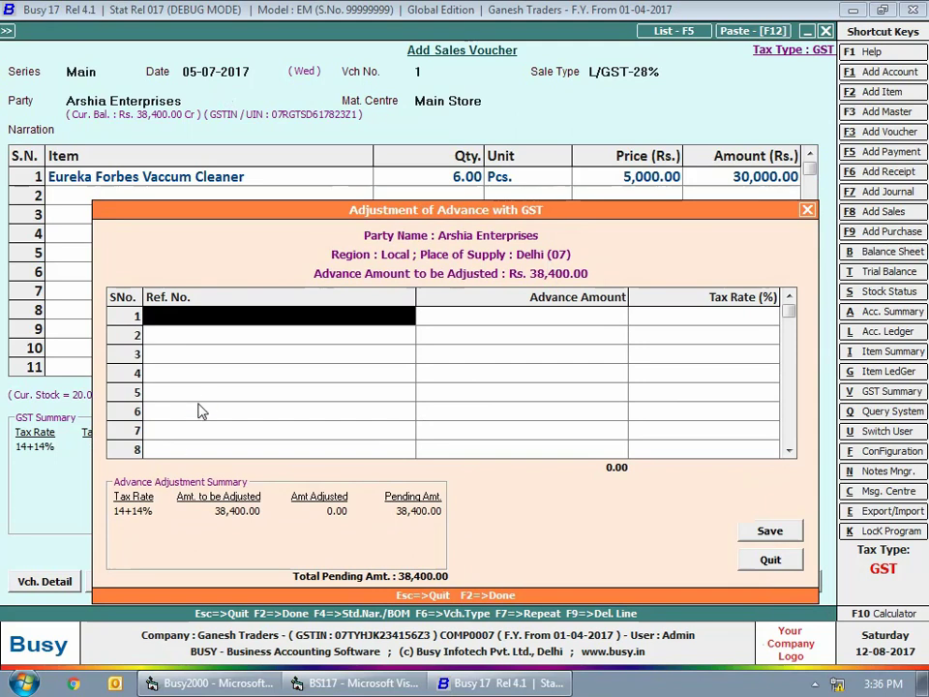
key("Return")
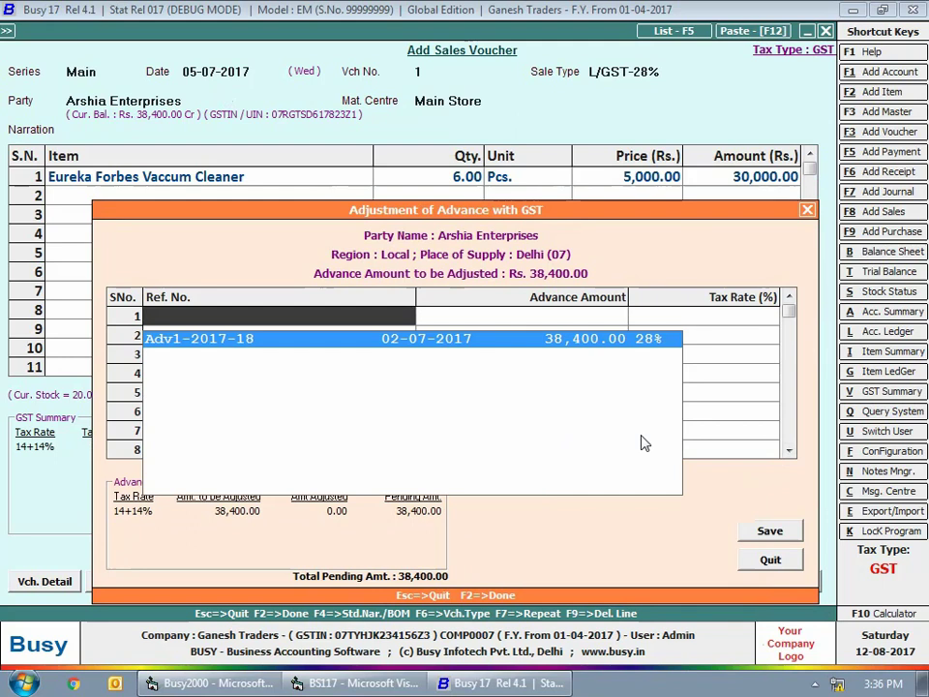
key("Return")
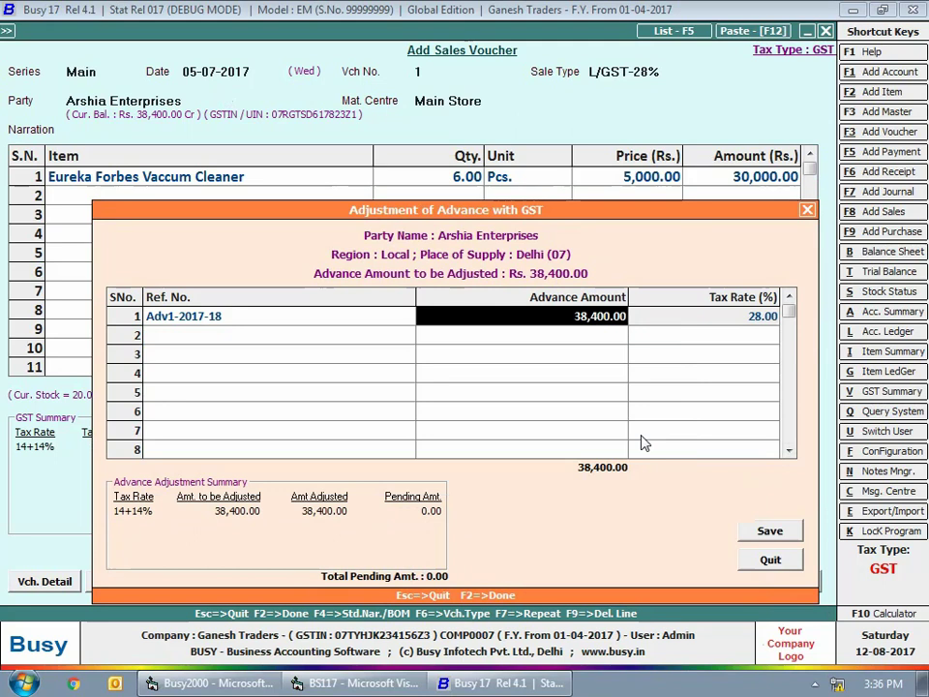
key("F2")
left_click(570, 379)
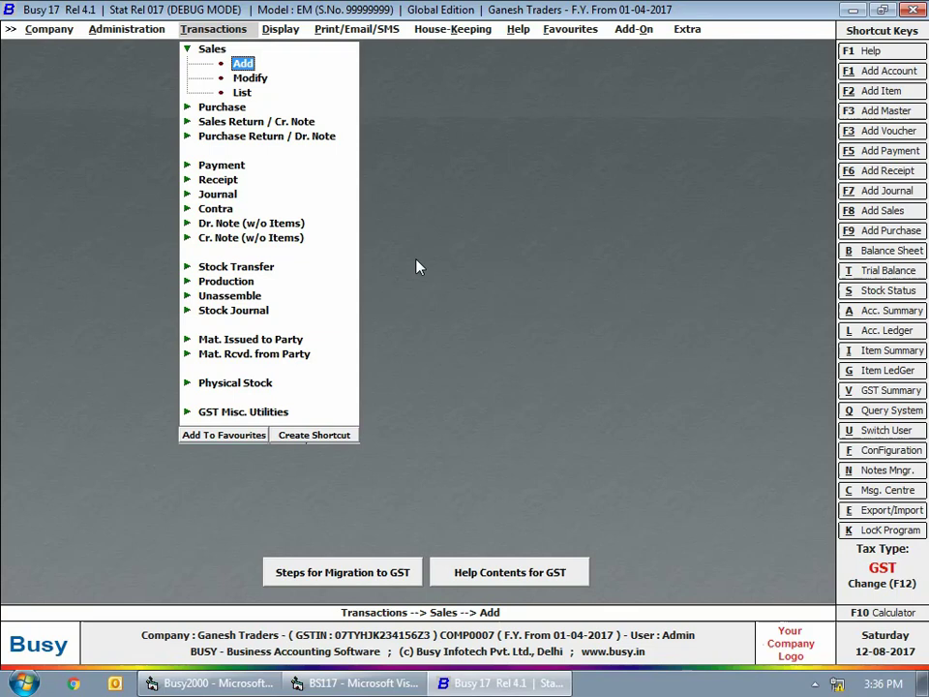
Step: Start a payment voucher dated 05-07-2017 with GST nature Refund against Advance Receipt
key("Escape")
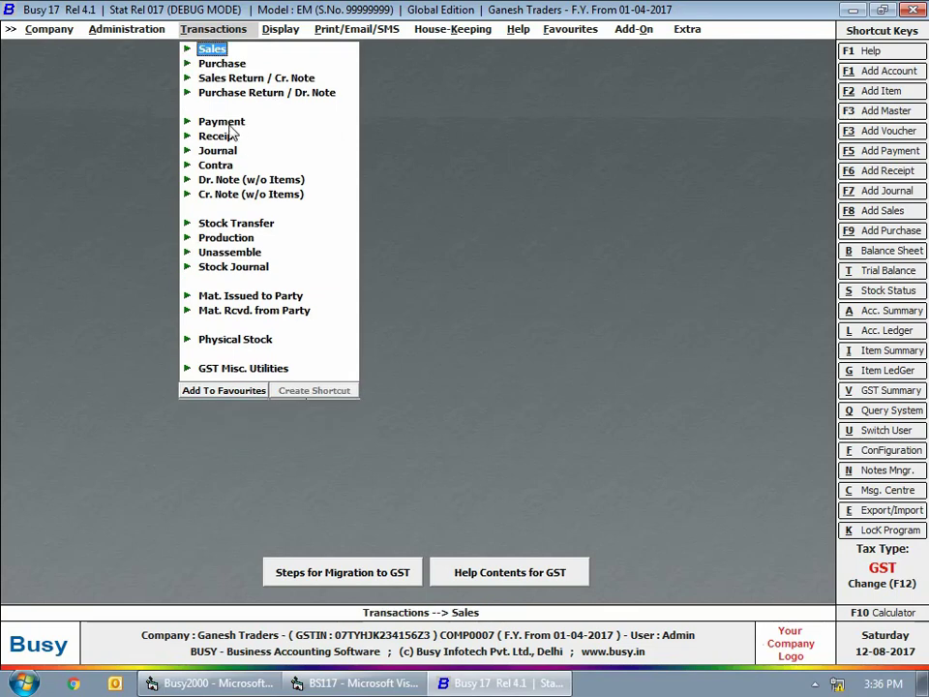
key("Down")
key("Down")
key("Down")
key("Down")
key("Return")
key("Down")
key("Return")
key("Return")
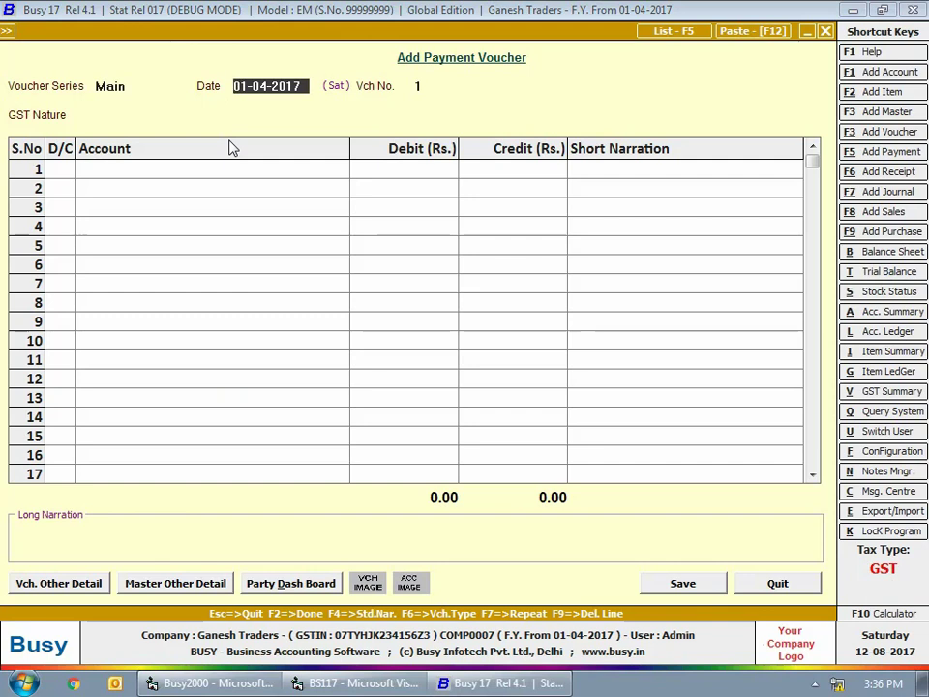
type("5-7-17")
key("Return")
key("Down")
key("Down")
key("Down")
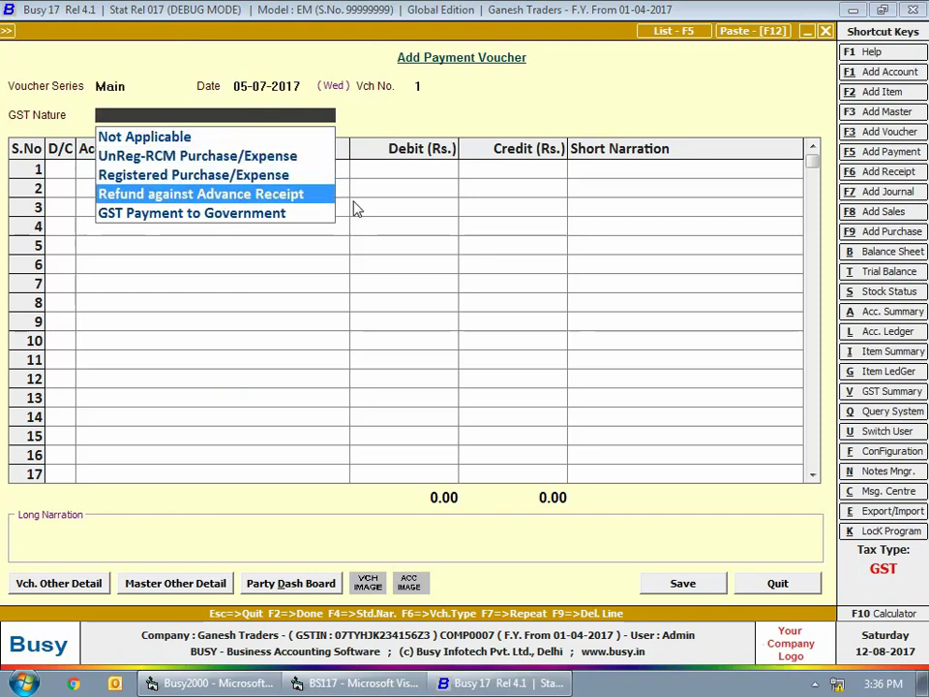
key("Return")
Step: Debit Kasturba Home Appliances 76,800 against Cash, adjust it to Adv2-2017-18, and save
key("Return")
type("ka")
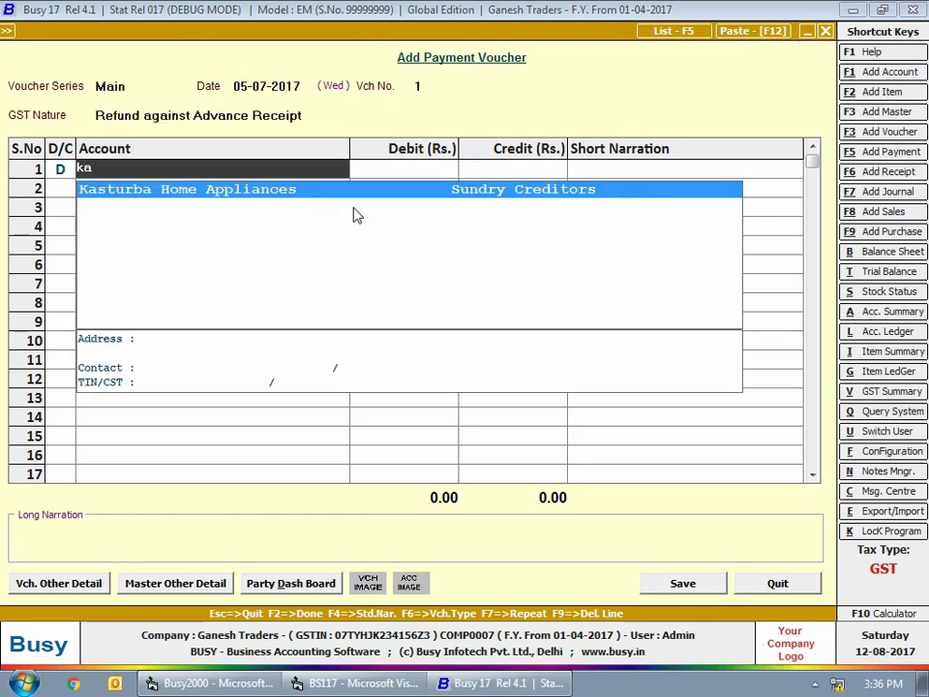
key("Return")
type("76800")
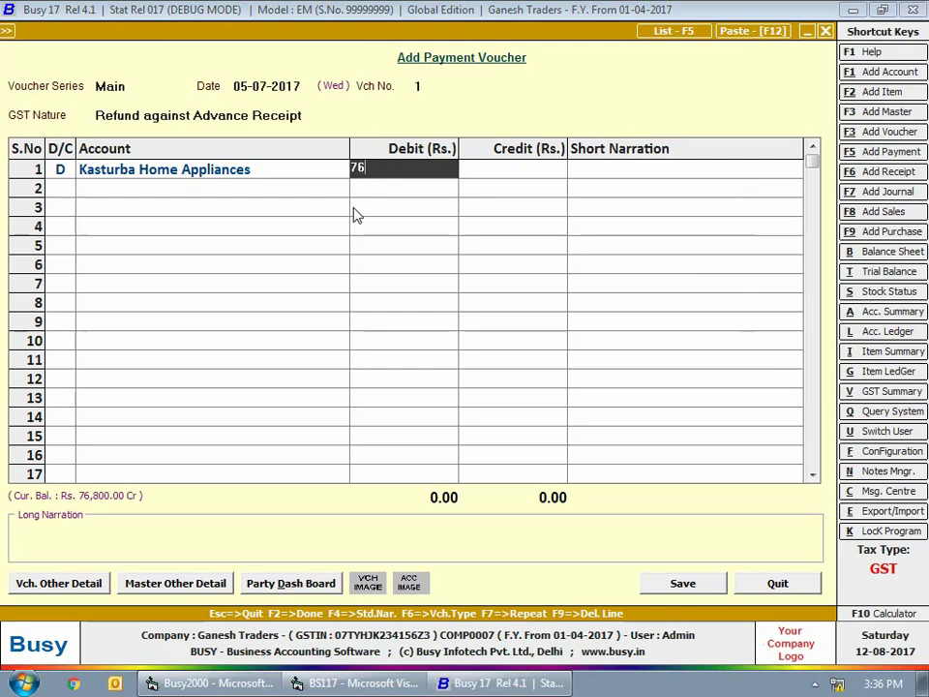
key("Return")
key("Return")
key("Return")
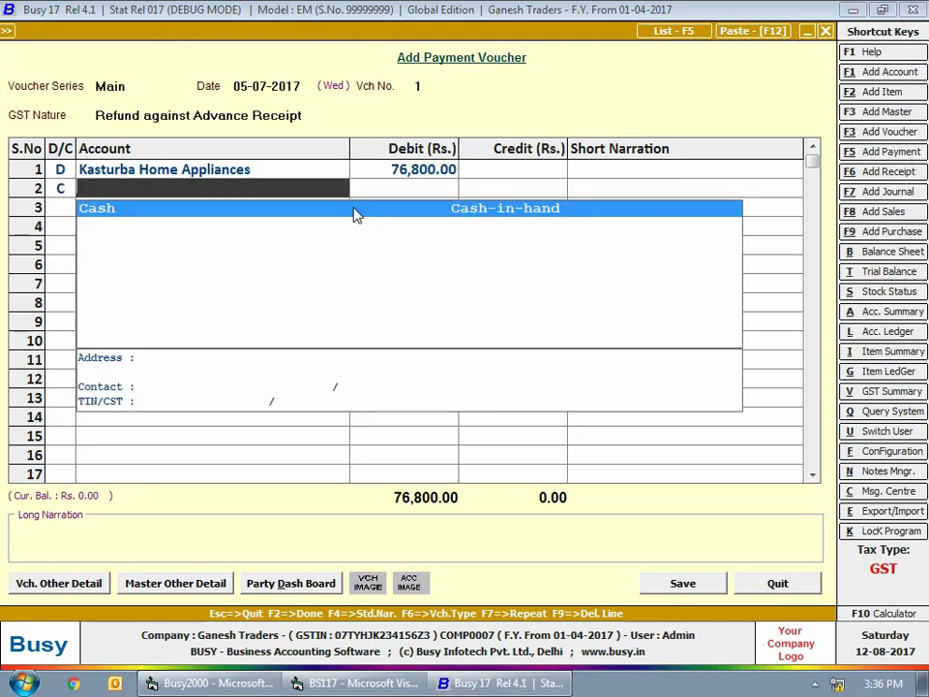
key("Return")
key("Return")
key("Return")
key("Return")
key("Return")
key("Return")
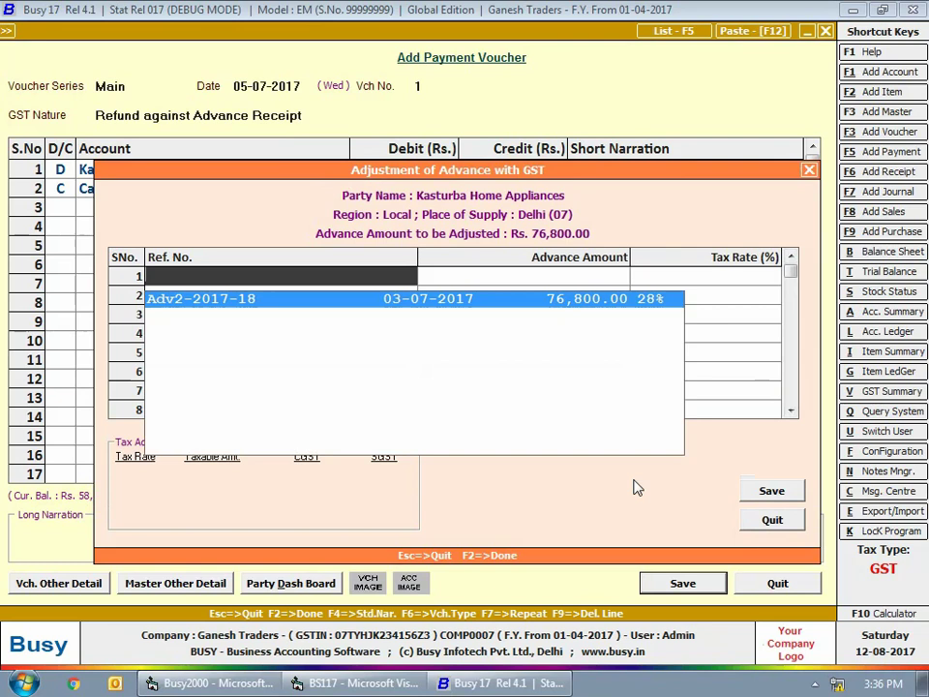
key("Return")
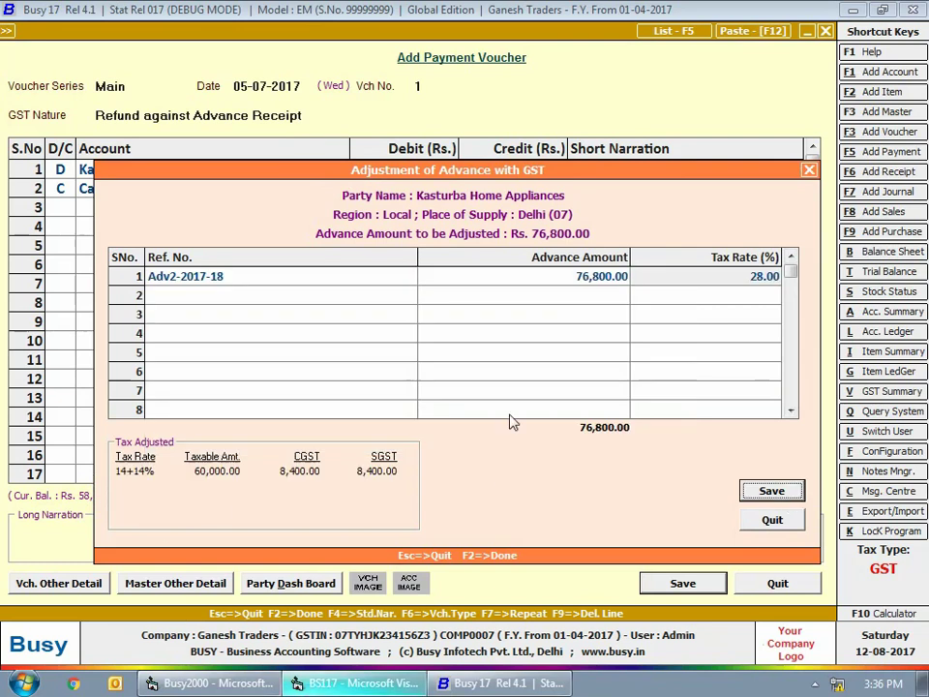
left_click(773, 492)
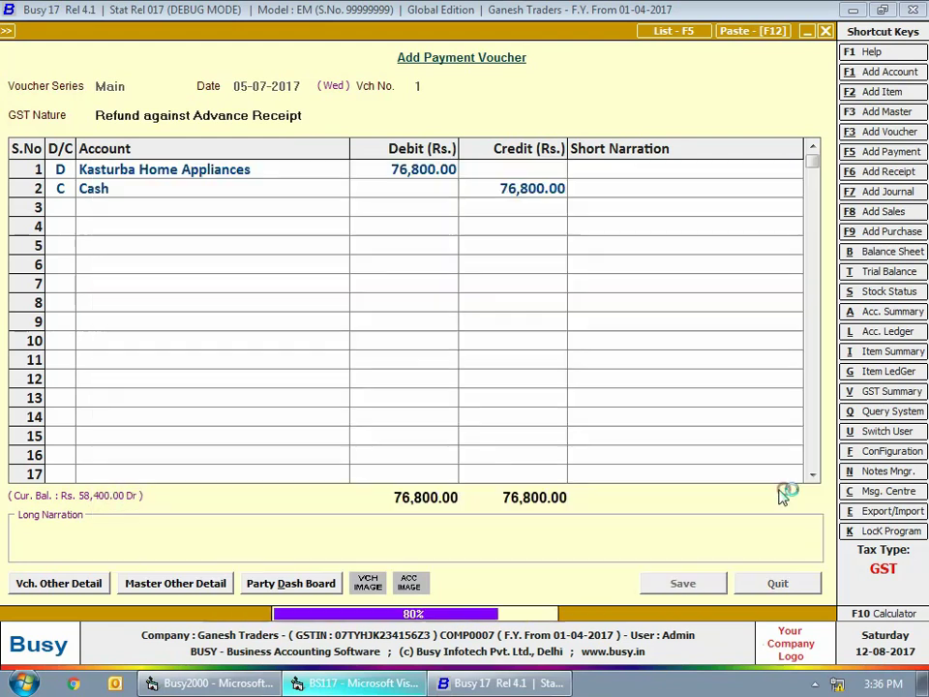
key("Escape")
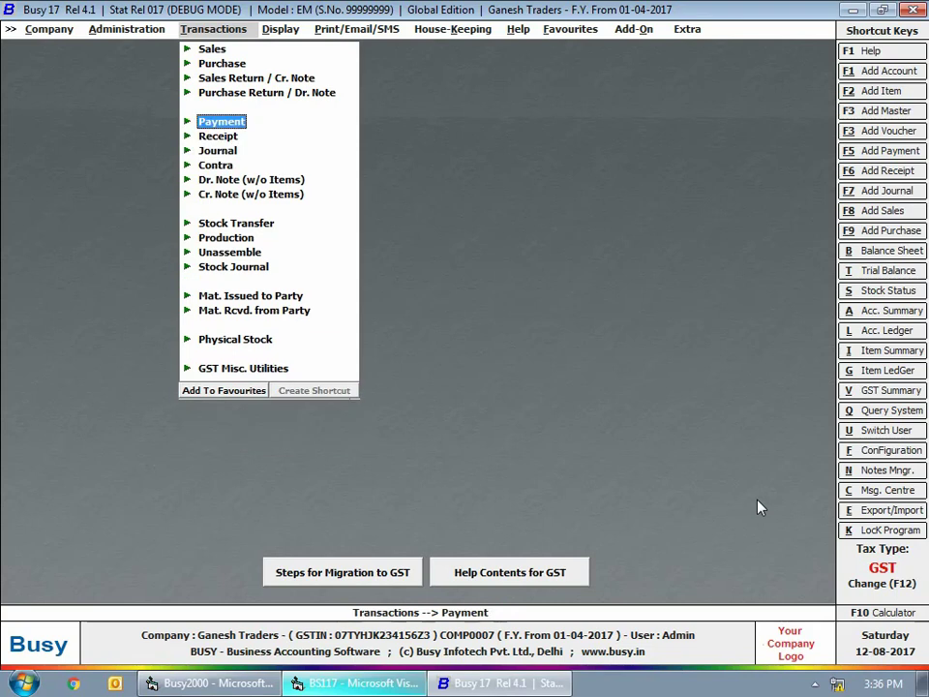
Step: Enter an Advance Receipt dated 25-07-2017 crediting Arshia Enterprises 12,800 against Cash
left_click(218, 136)
left_click(237, 150)
key("Return")
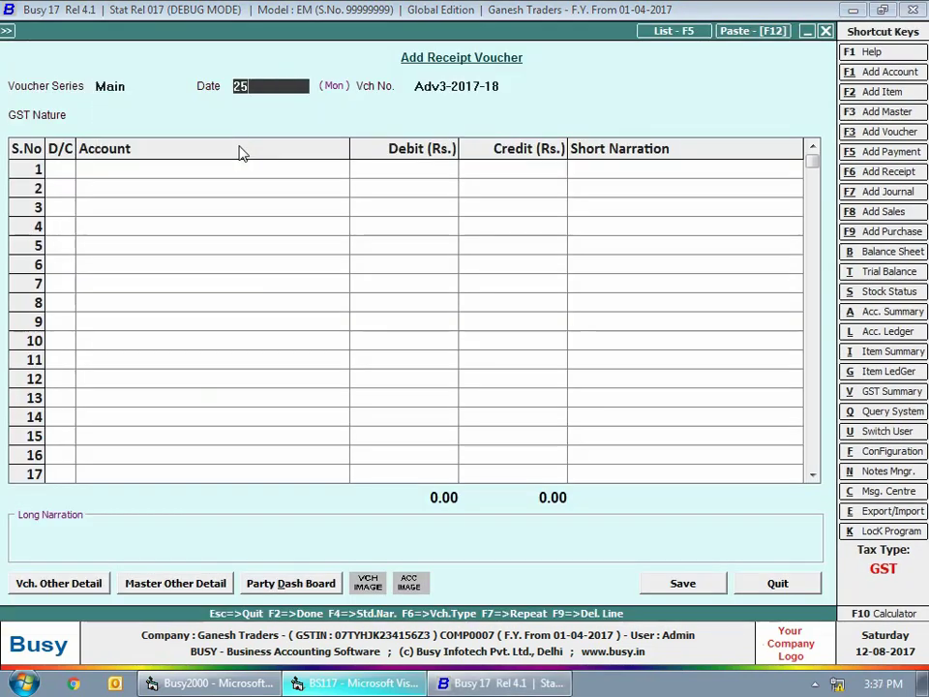
type("25-7")
key("Return")
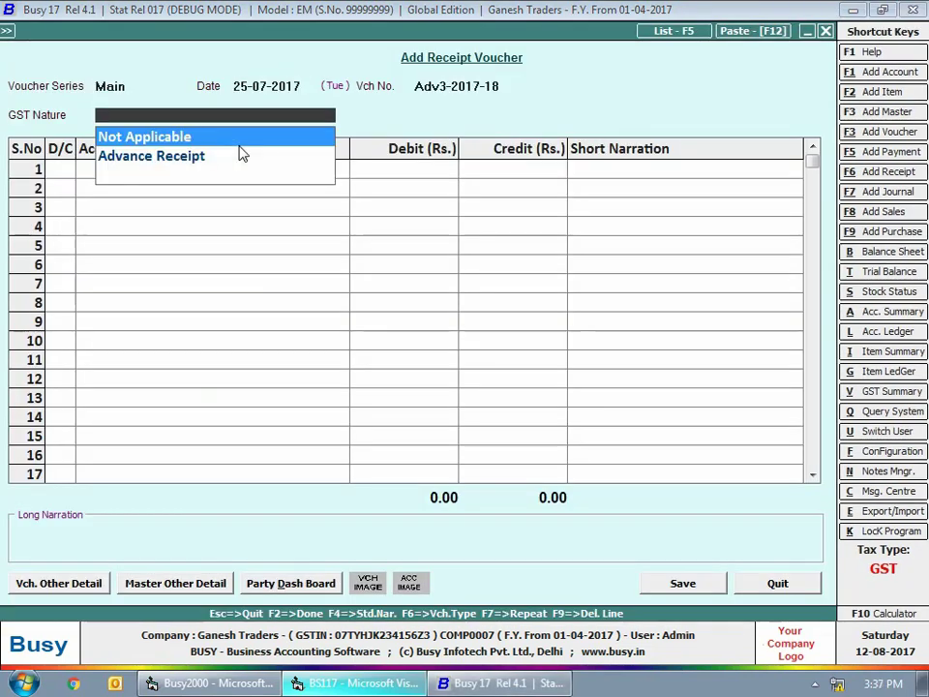
left_click(241, 155)
type("arshia")
key("Return")
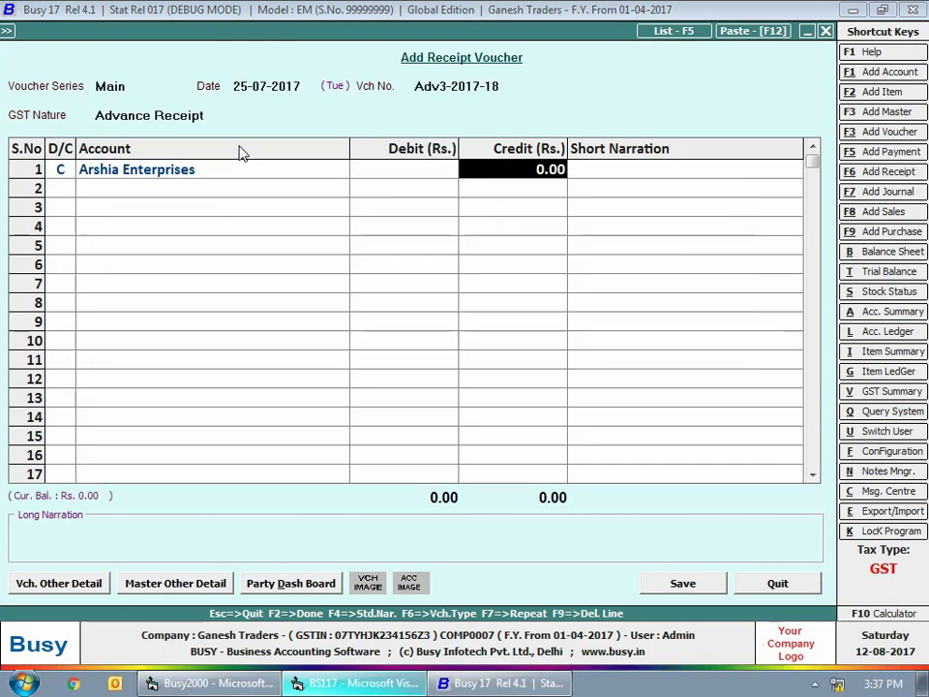
type("12800")
key("Return")
key("Return")
key("Return")
key("Return")
key("Return")
key("Return")
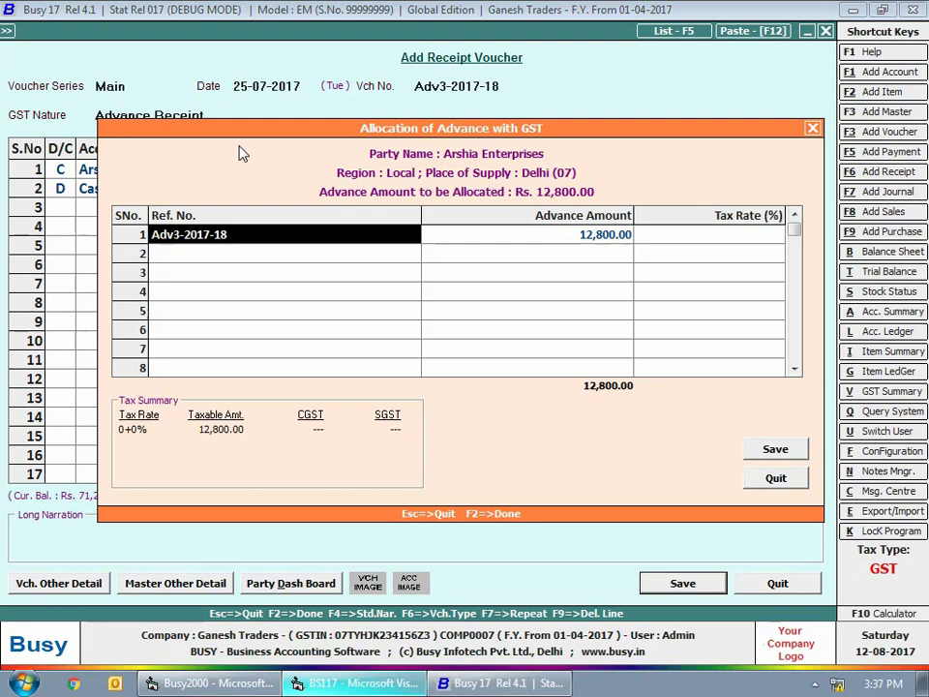
Step: Tax advance Adv3-2017-18 at 28% (10,000 plus 1,400 CGST and SGST) and save
left_click_drag(250, 136, 242, 187)
left_click_drag(242, 205, 241, 214)
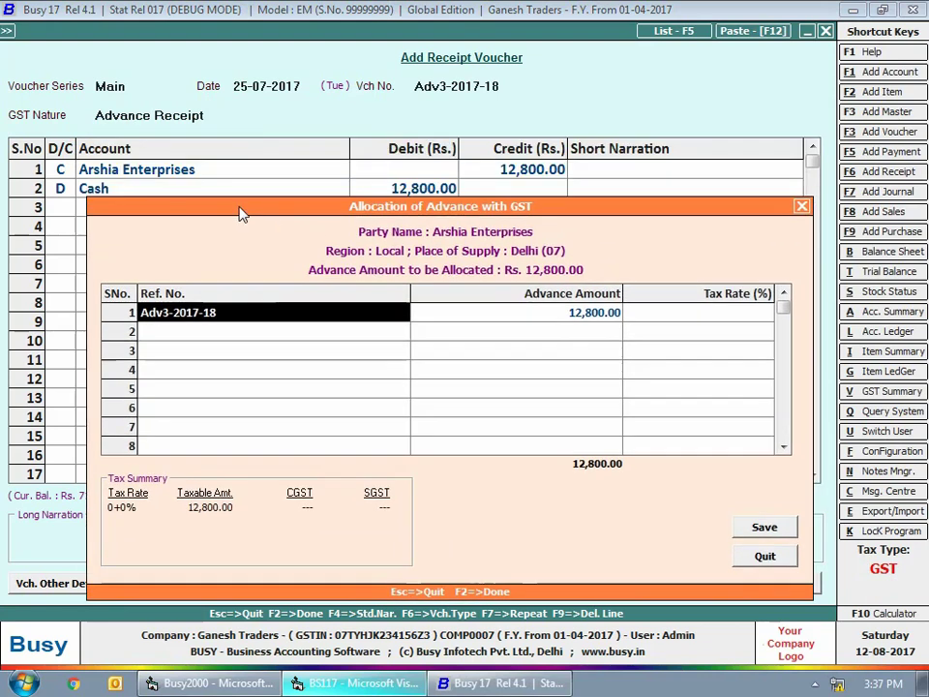
key("Return")
key("Return")
type("28")
key("Return")
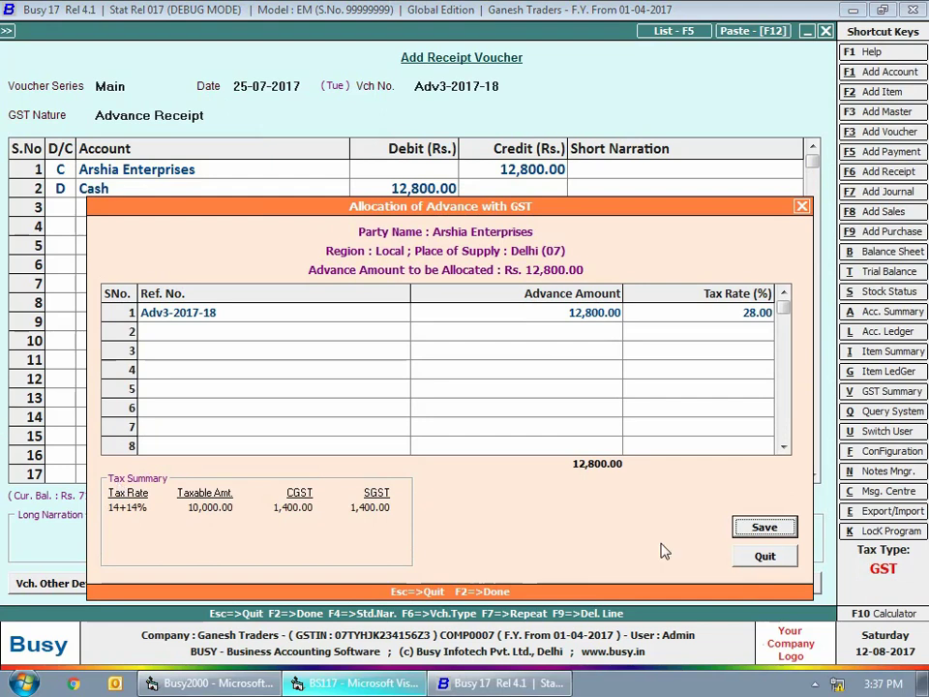
left_click(764, 528)
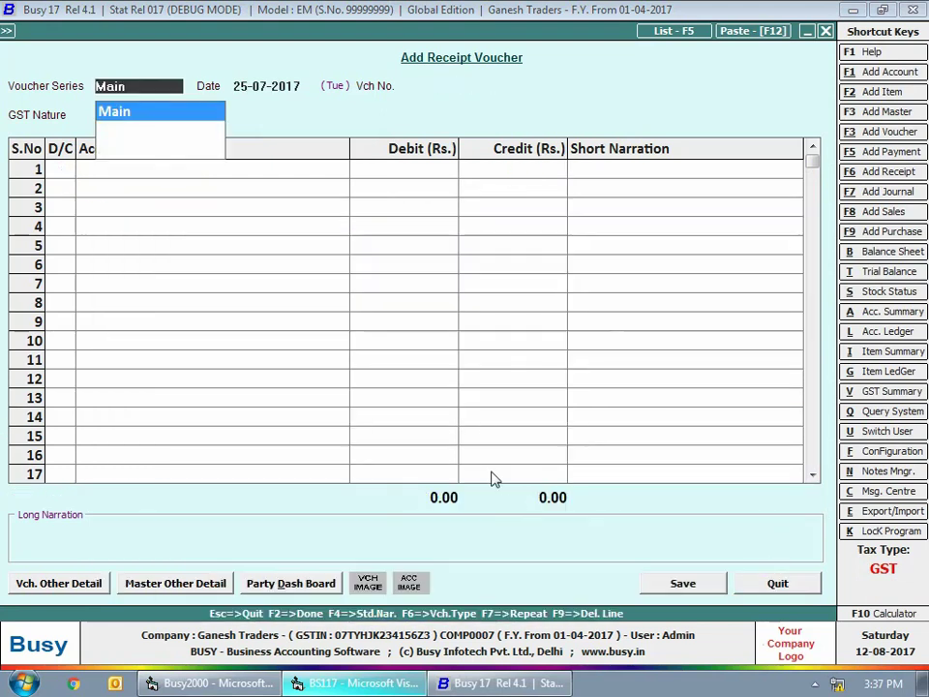
Step: Enter an Advance Receipt crediting Goodwill Enterprises 35,400 against Cash
key("Return")
type("26-7")
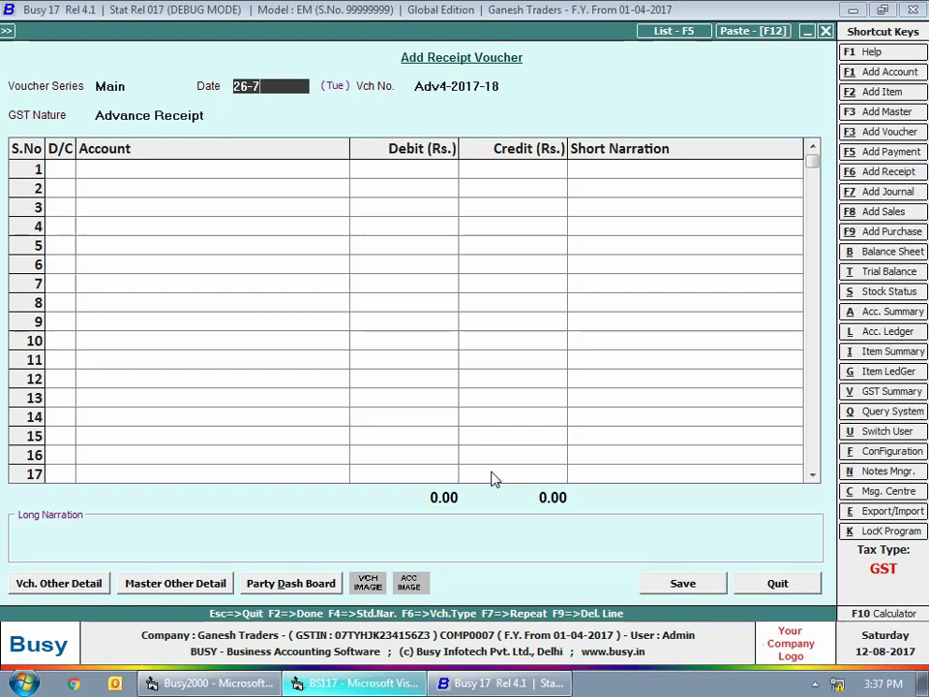
key("Return")
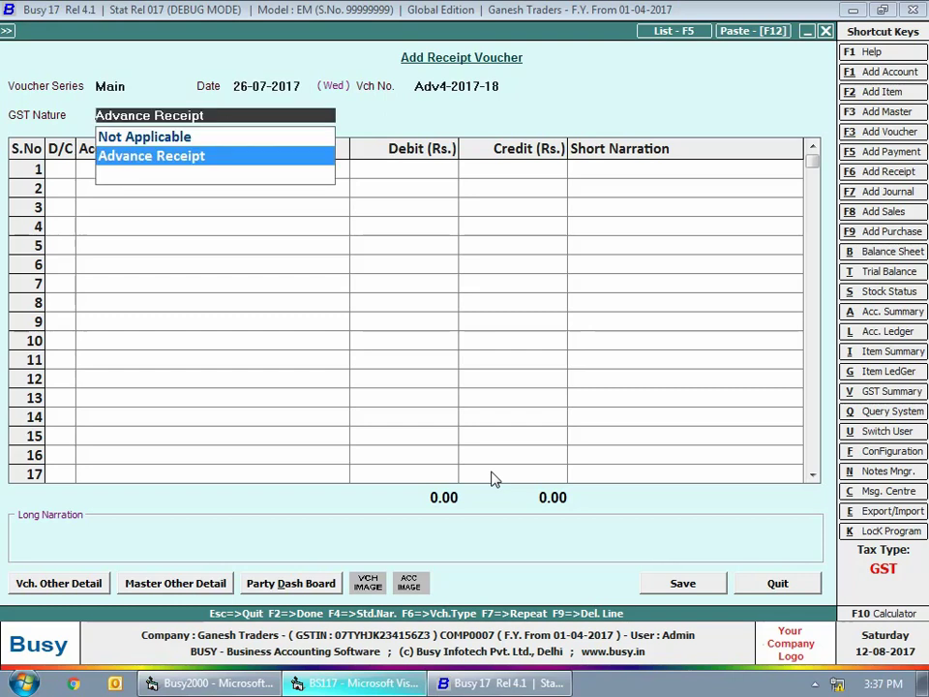
key("Return")
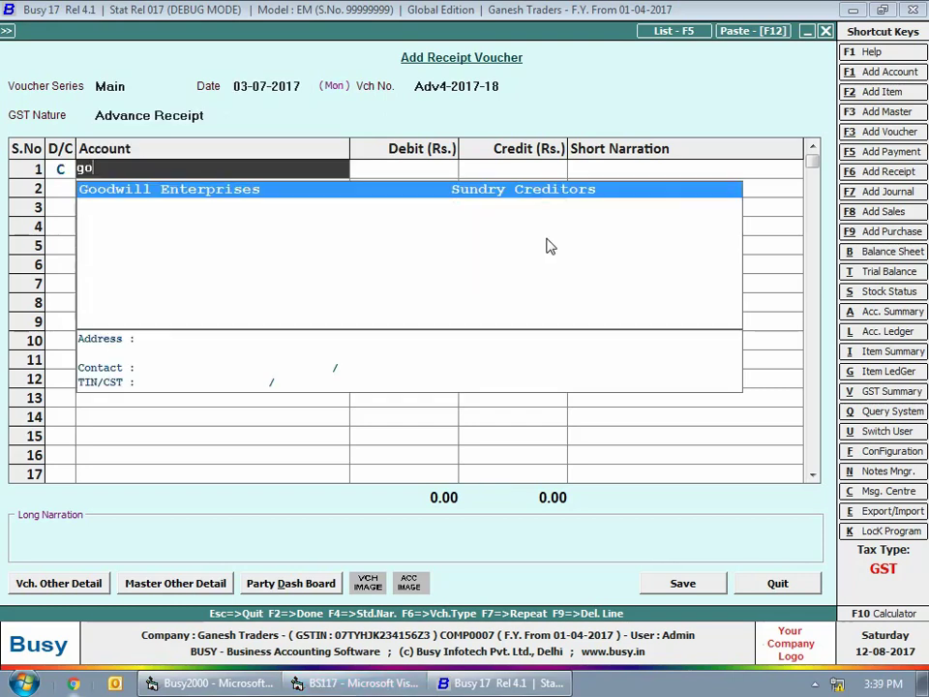
type("od")
key("Return")
type("35400")
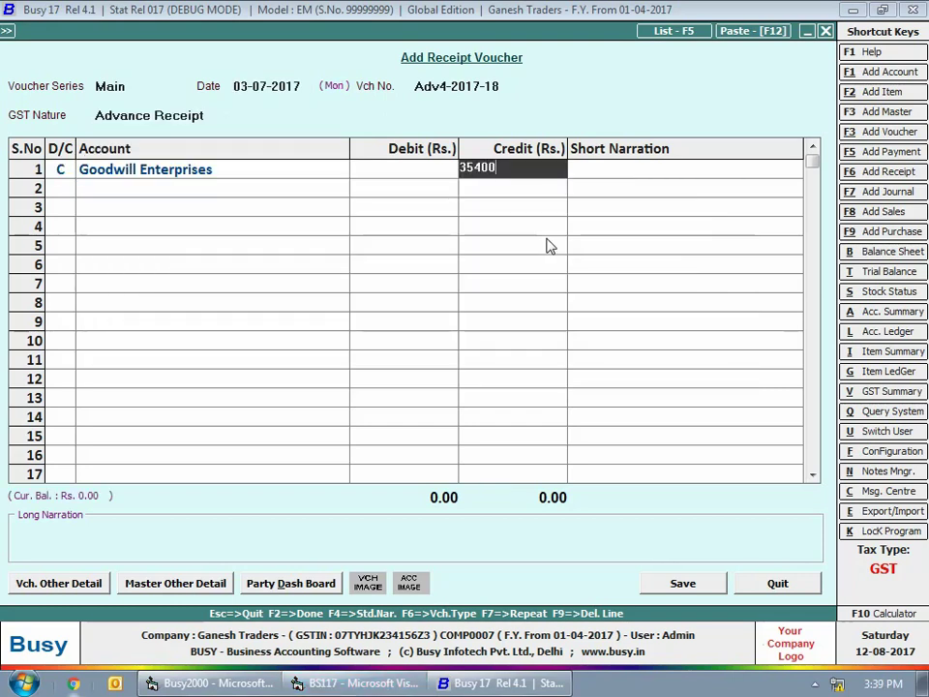
key("Return")
key("Return")
key("Return")
key("Return")
key("Return")
key("Return")
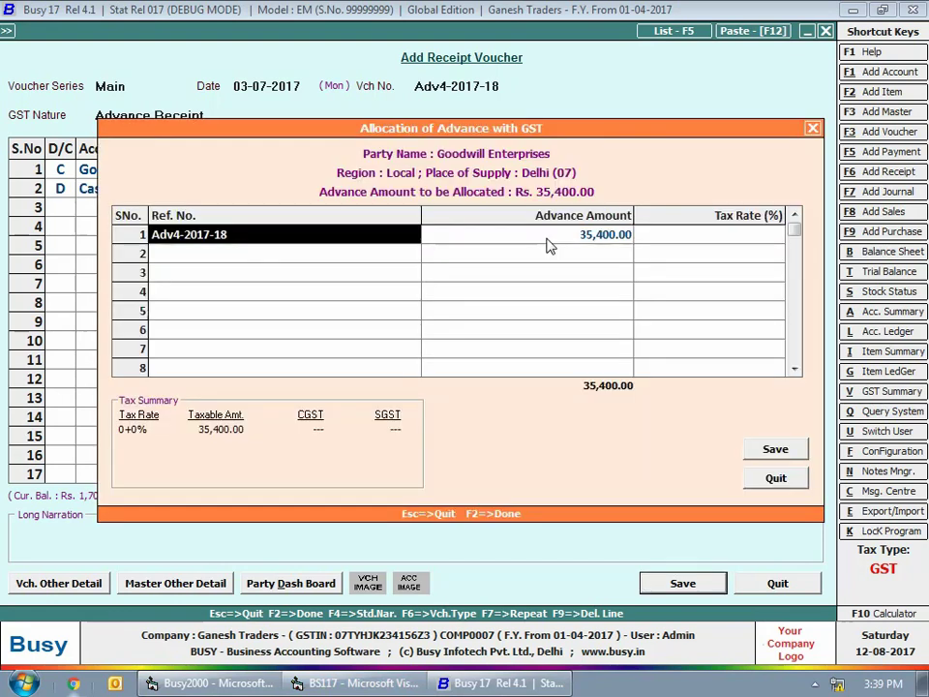
Step: Tax advance Adv4-2017-18 at 18% (30,000 plus 2,700 CGST and SGST) and save
key("Return")
type("18")
key("Return")
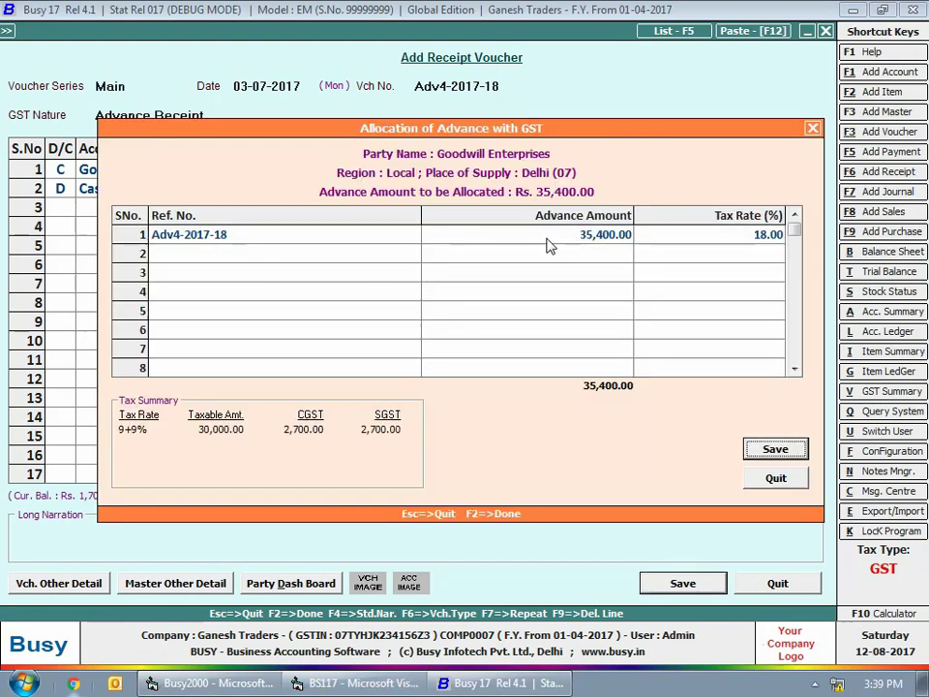
left_click(780, 451)
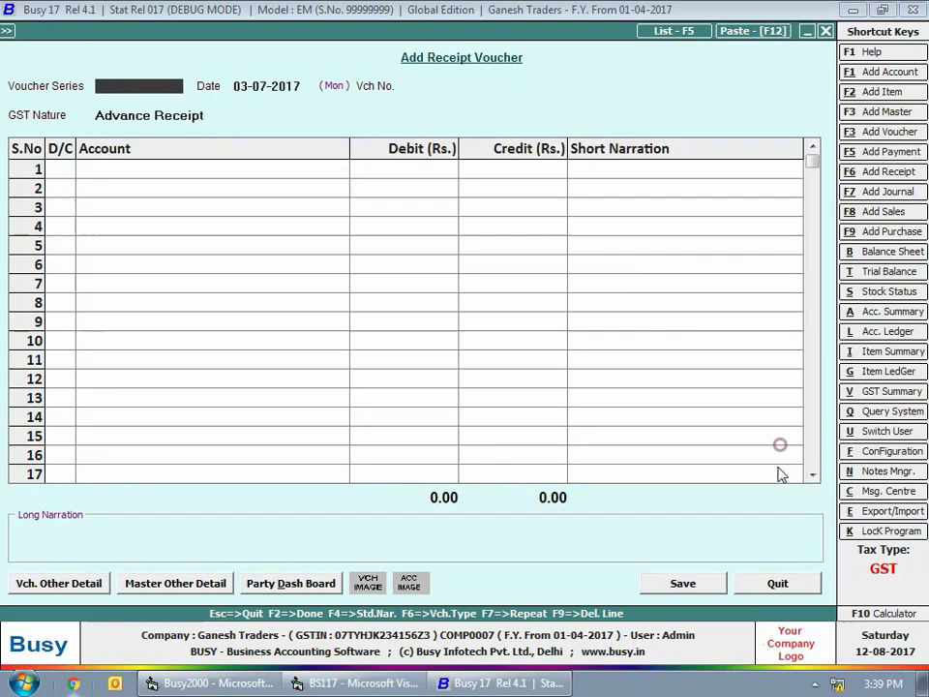
key("Escape")
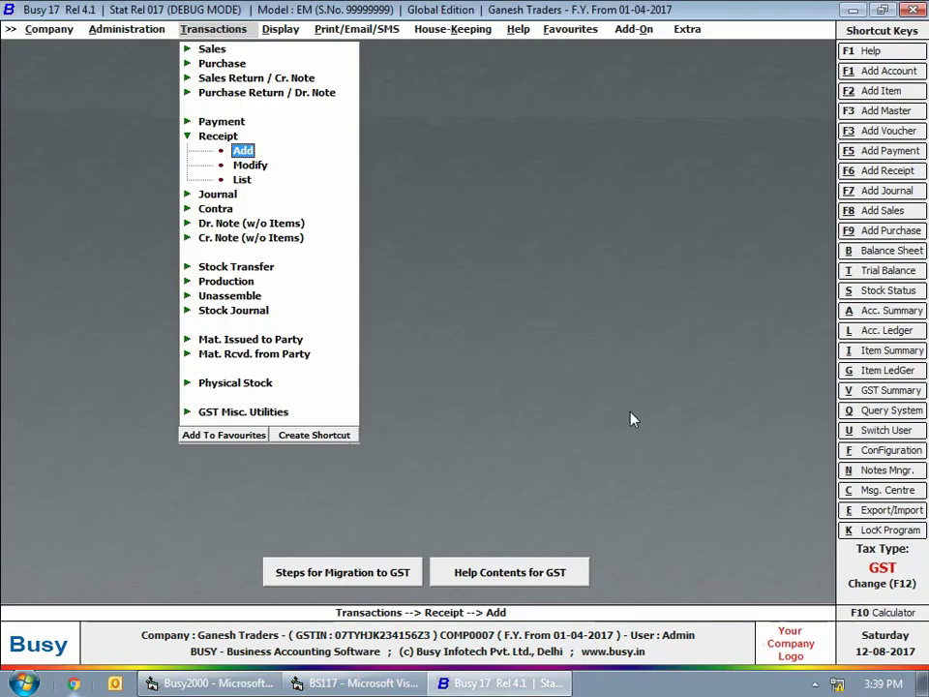
Step: Start an L/GST-28% sales voucher dated 02-08-2017 for party Arshia Enterprises
key("Escape")
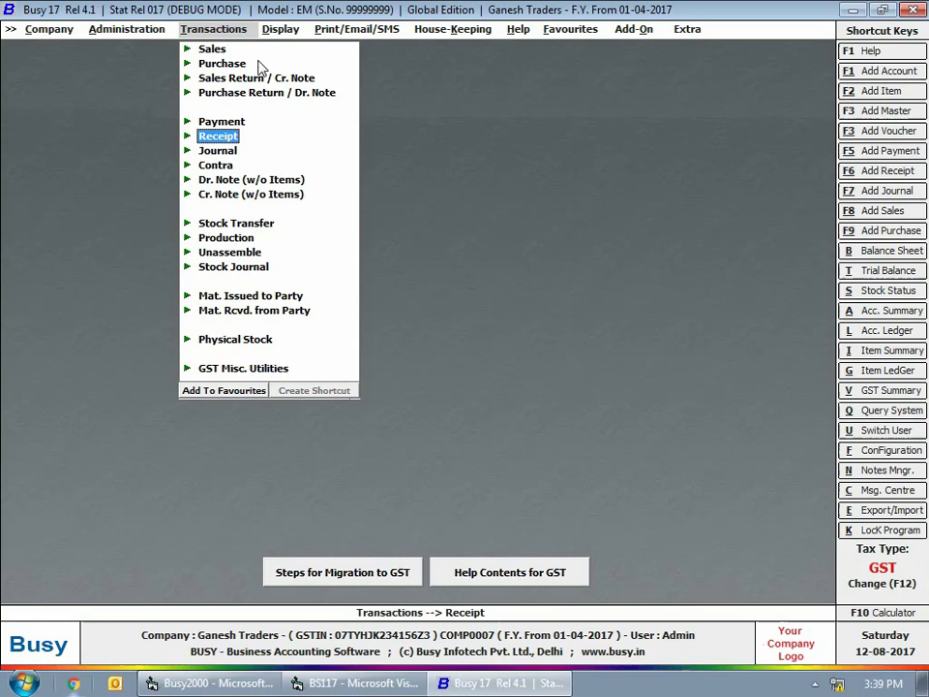
left_click(212, 49)
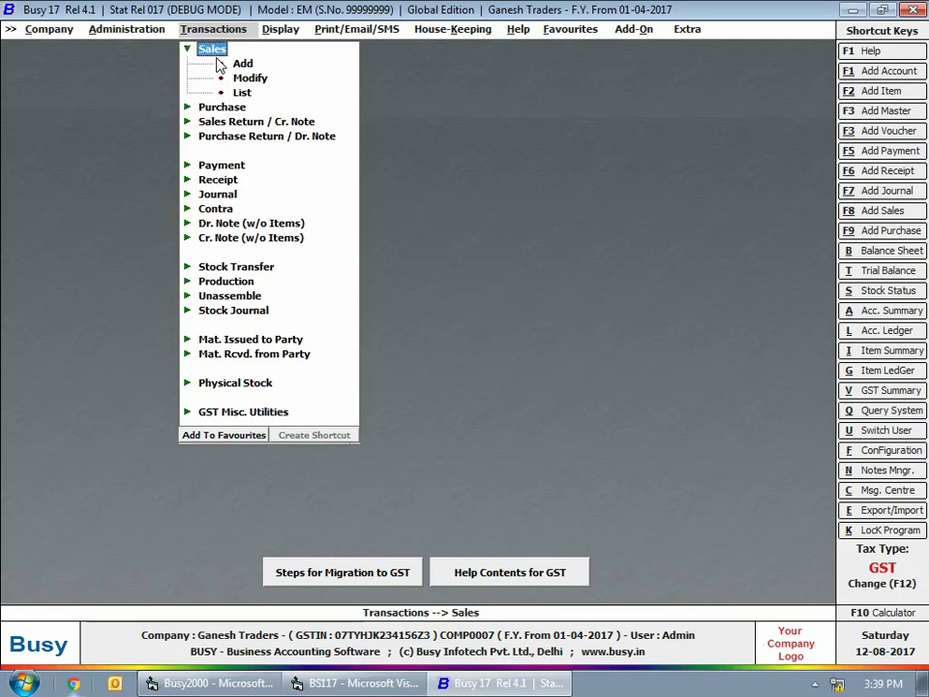
left_click(237, 64)
type("2-8-17")
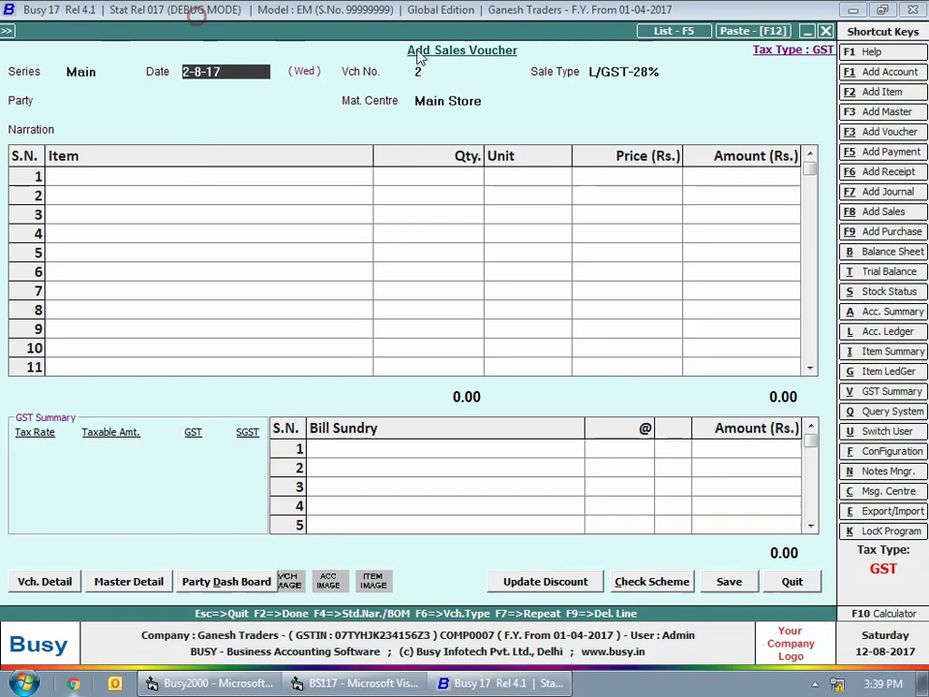
key("Return")
key("Return")
type("arsh")
key("Return")
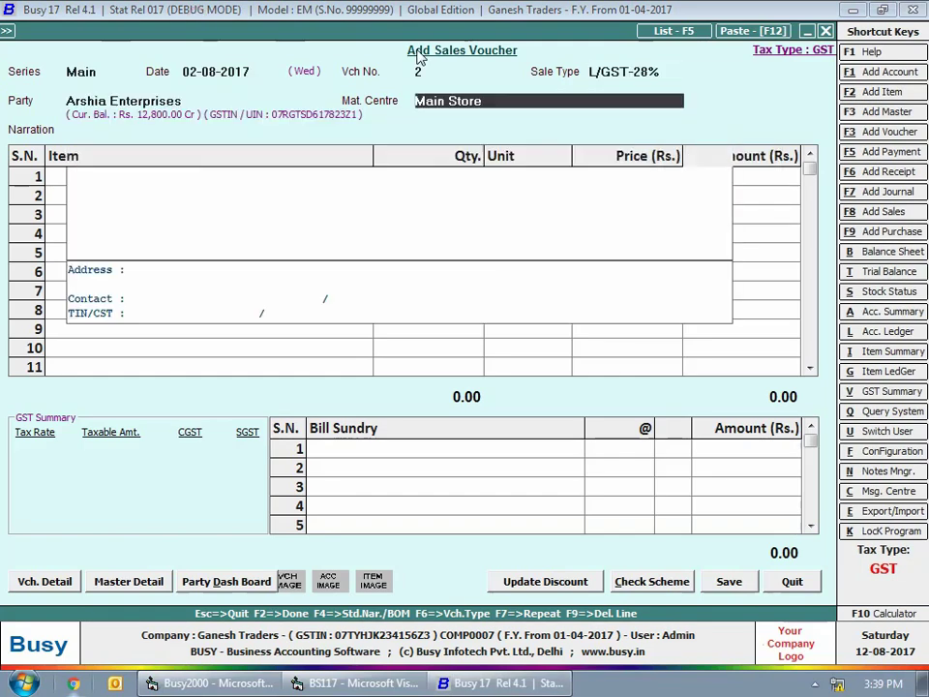
key("Return")
key("Return")
Step: Add 10 Philips Hair Dryers at 1,000.00 each
type("phi")
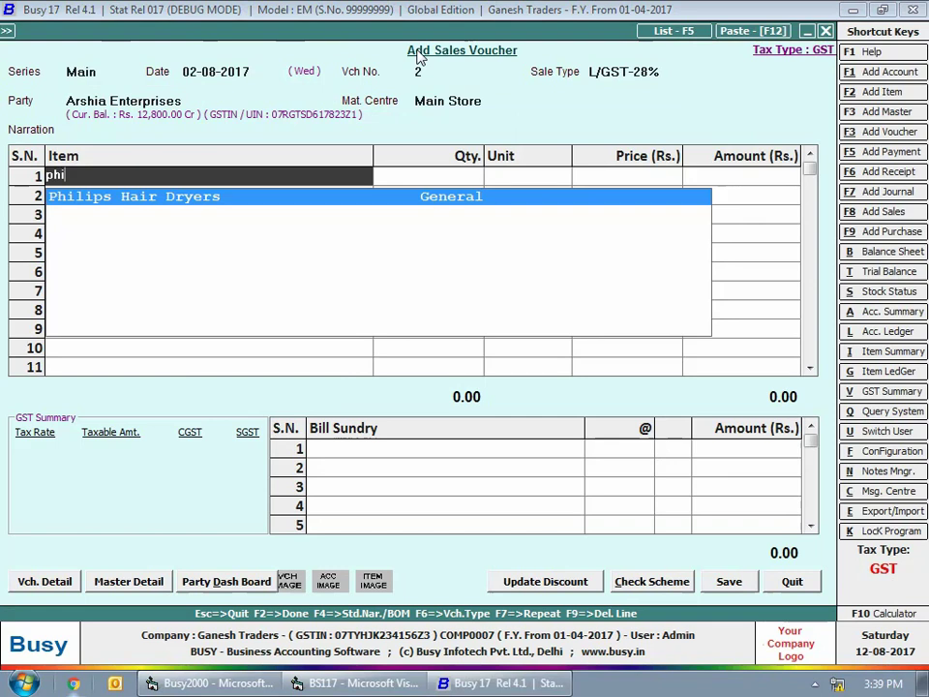
key("Return")
type("10")
key("Return")
key("Return")
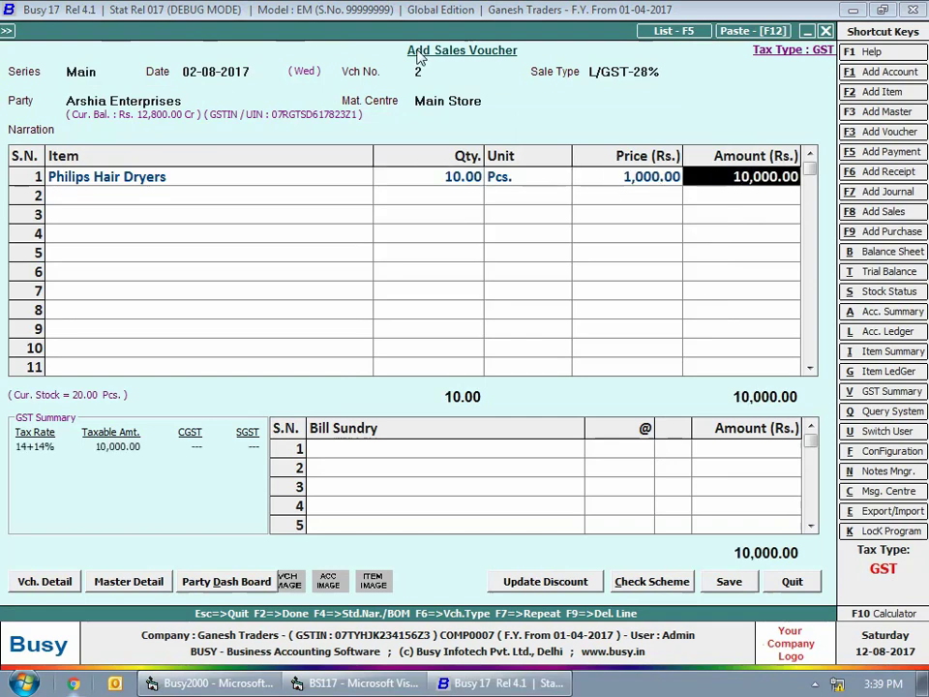
Step: Add 14% CGST and SGST bill sundries for a 12,800 total and save the sale
key("Return")
type("cgst")
key("Return")
key("Return")
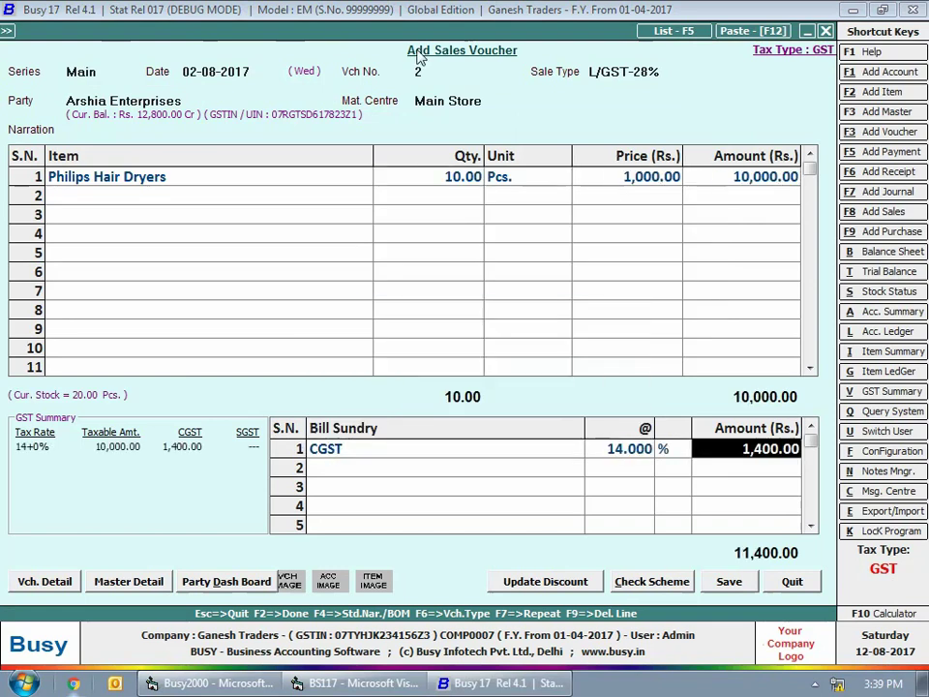
key("Return")
type("sgst")
key("Return")
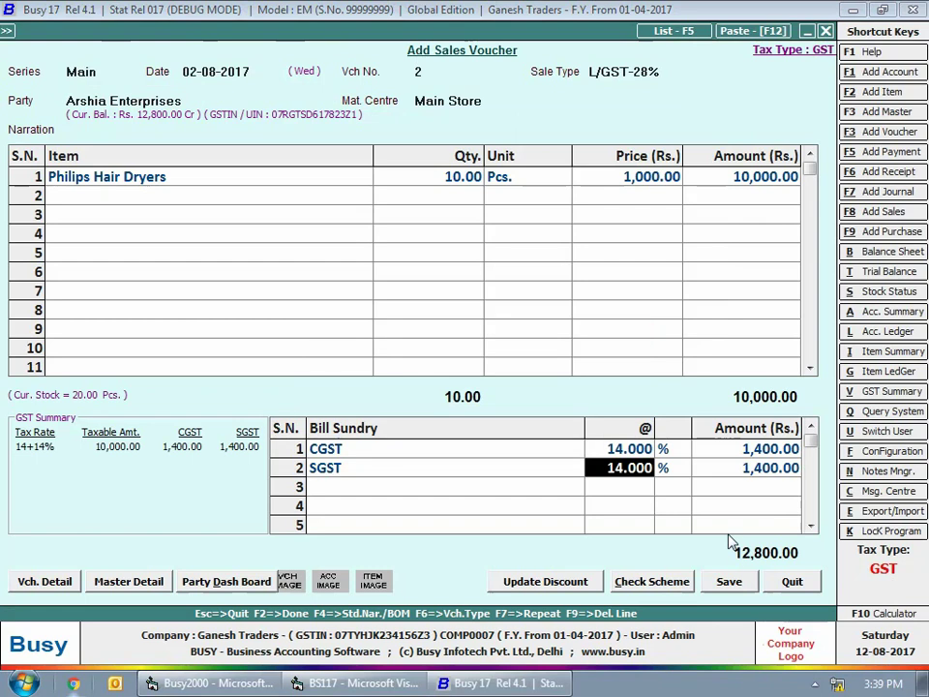
left_click(730, 581)
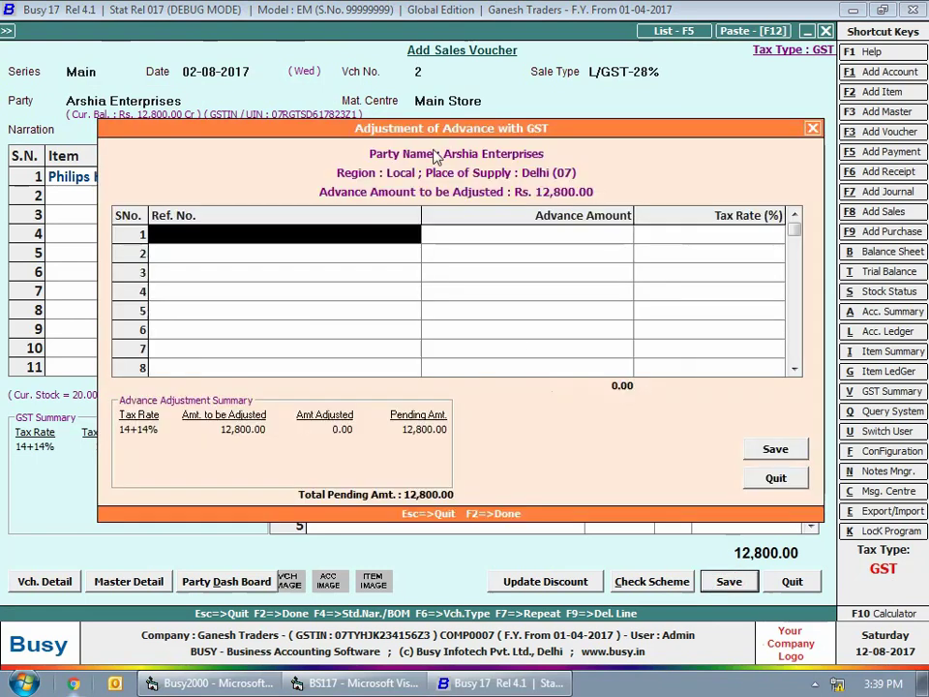
Step: Apply advance Adv3-2017-18's full 12,800 to the sale and save it without printing
key("Return")
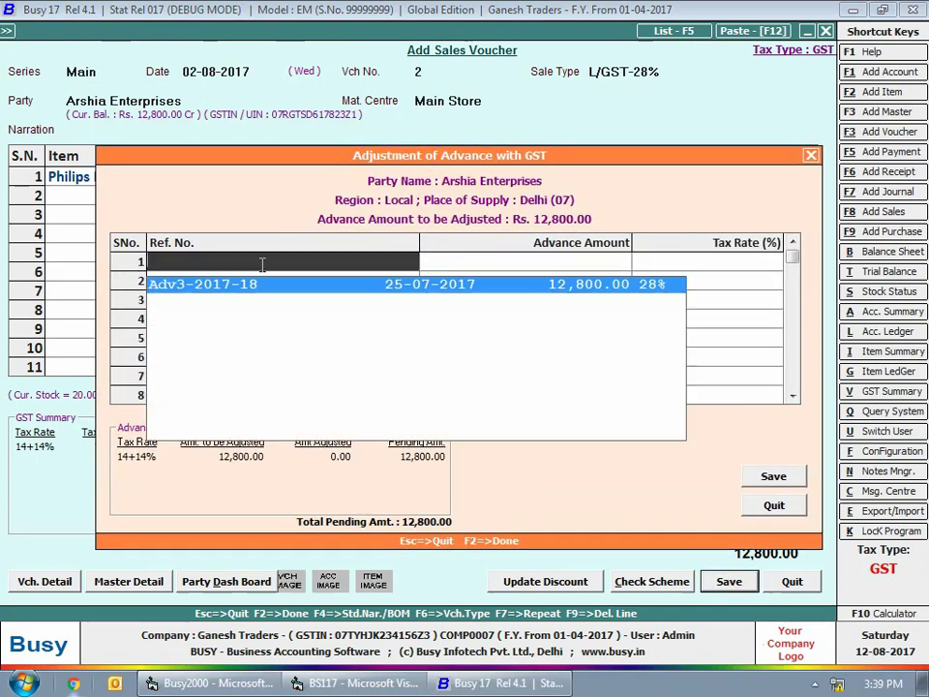
key("Return")
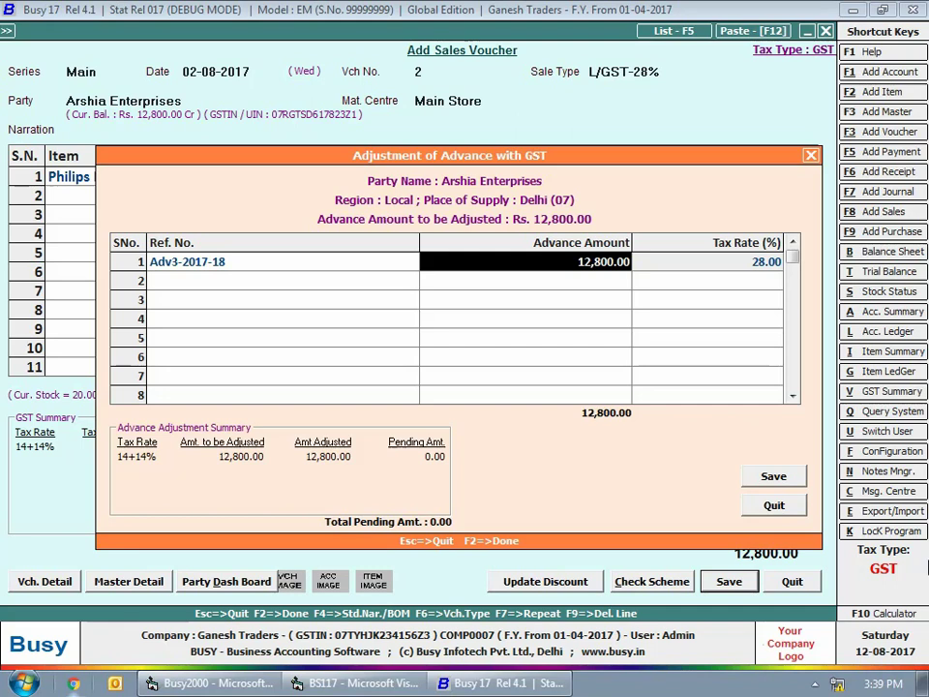
left_click(758, 481)
left_click(576, 379)
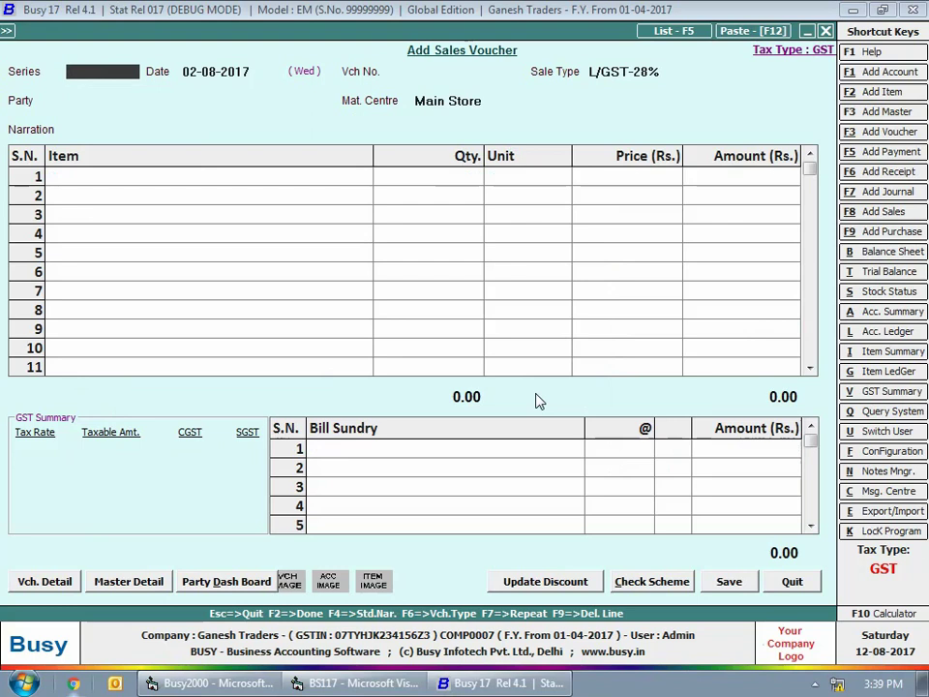
key("Escape")
left_click(225, 123)
Step: Start a Main-series payment voucher dated 3-8-17 with GST Nature 'Refund against Advance Receipt'
left_click(239, 139)
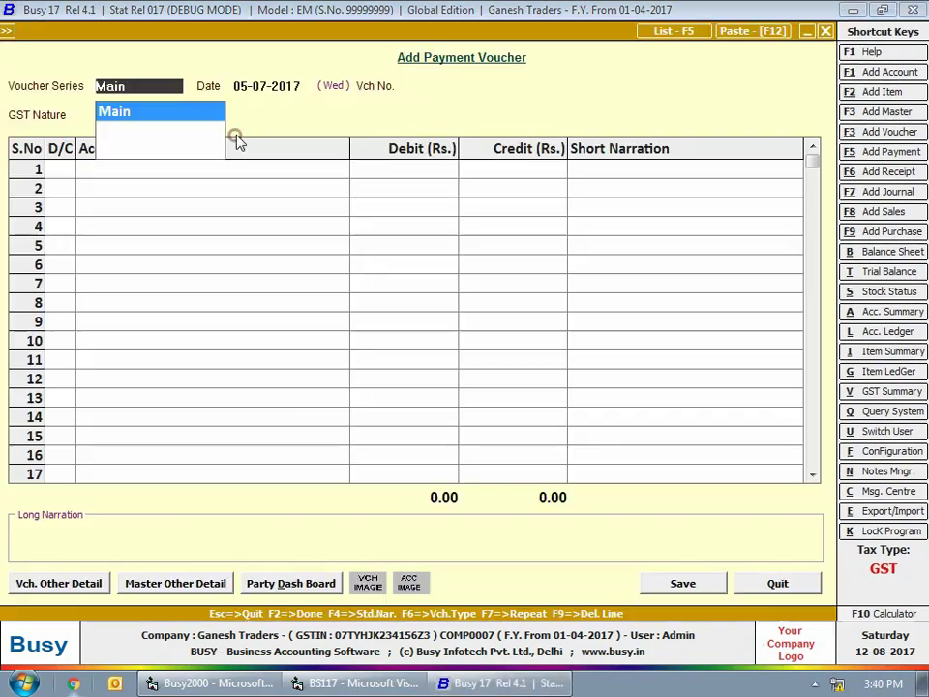
key("Return")
type("3-8-17")
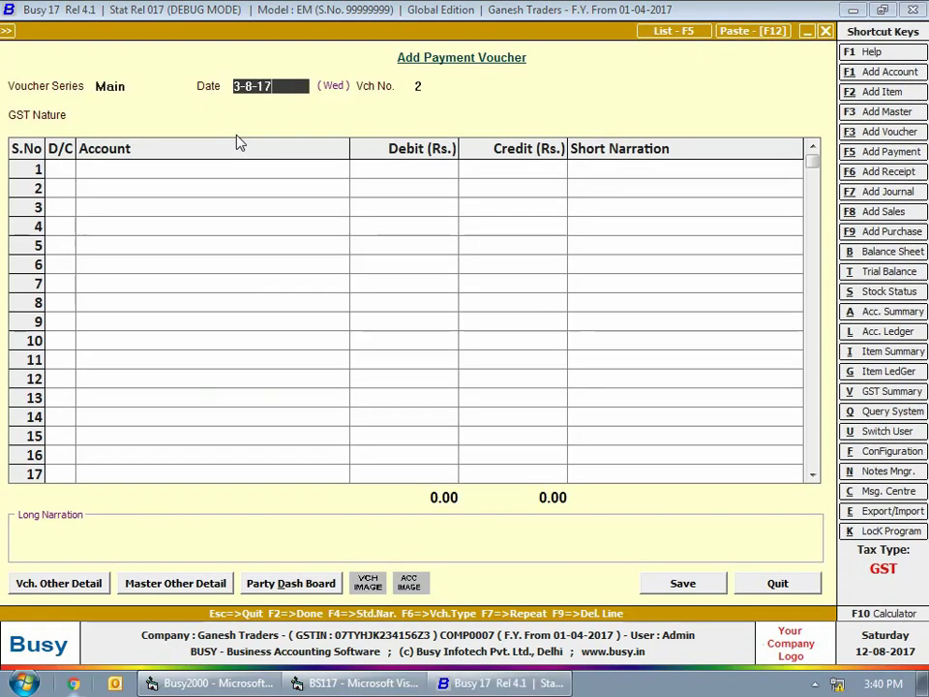
key("Return")
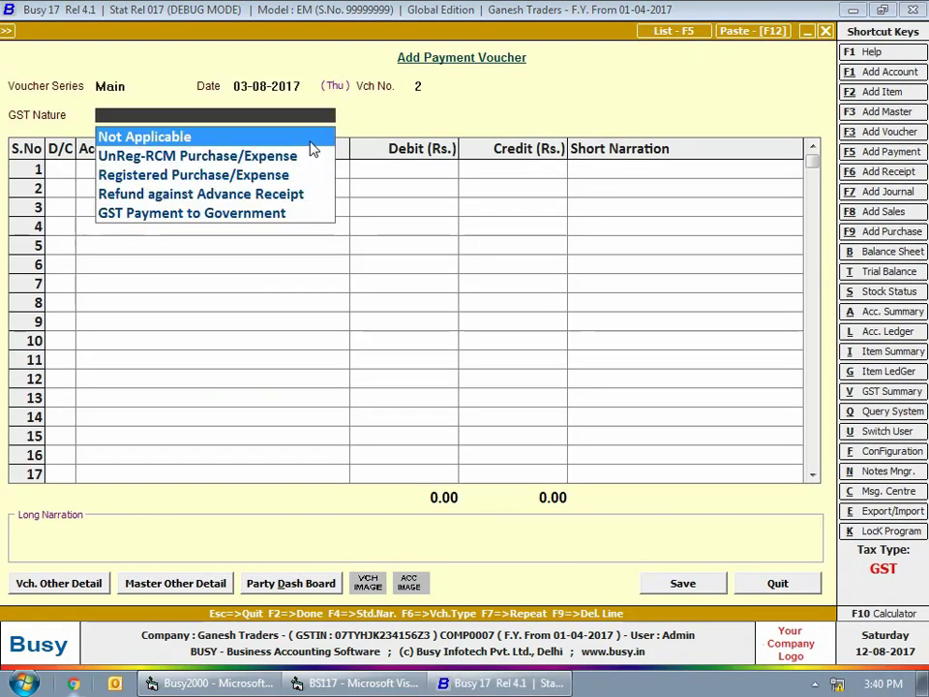
key("Down")
key("Down")
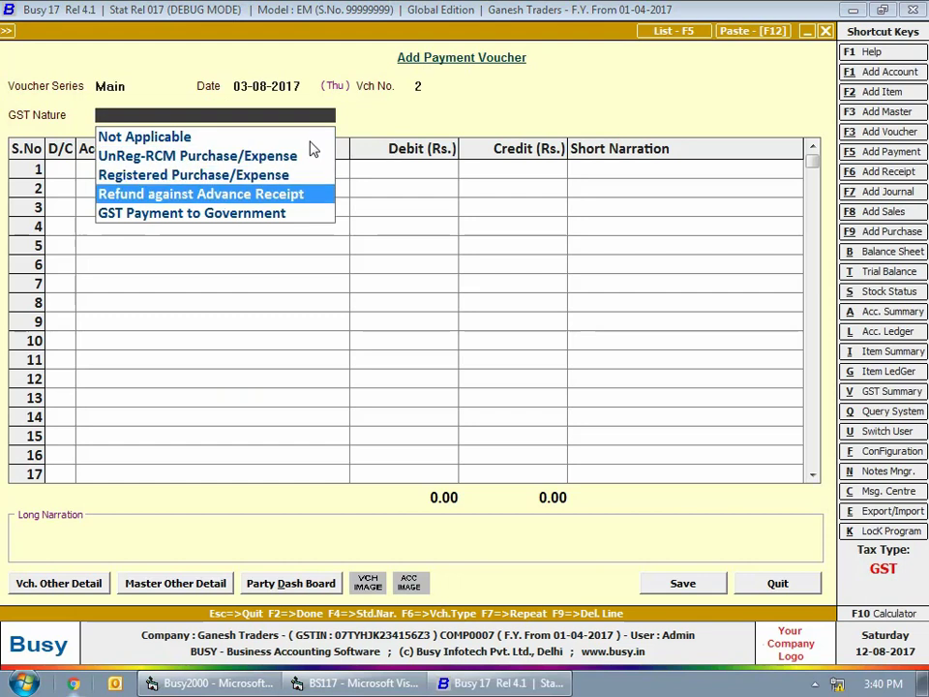
key("Return")
Step: Debit Goodwill Enterprises 35,400 against advance Adv4-2017-18 and save the refund voucher
key("Return")
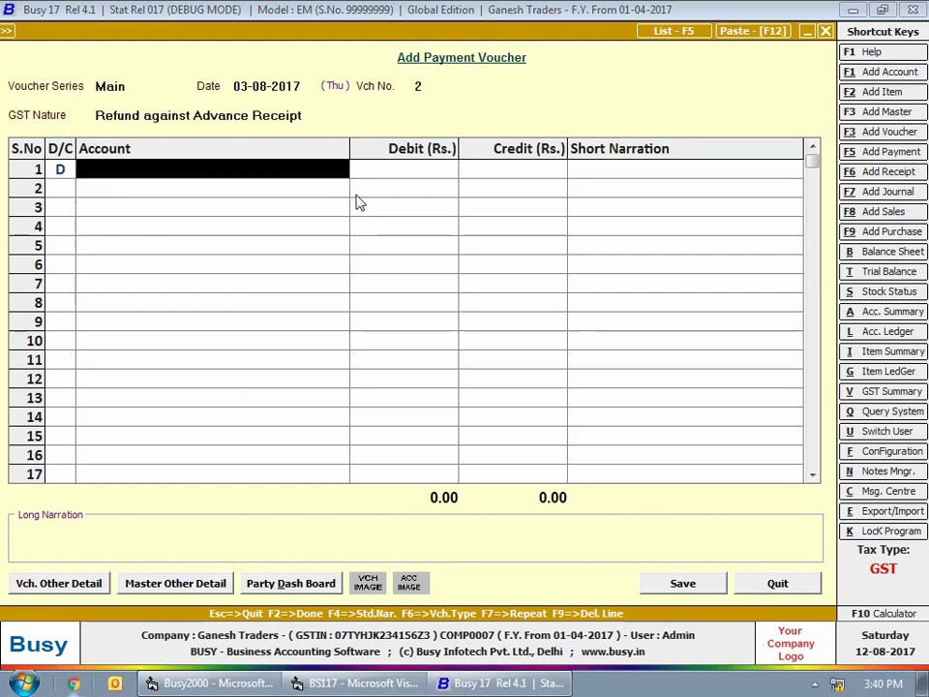
type("goo")
key("Return")
type("35400")
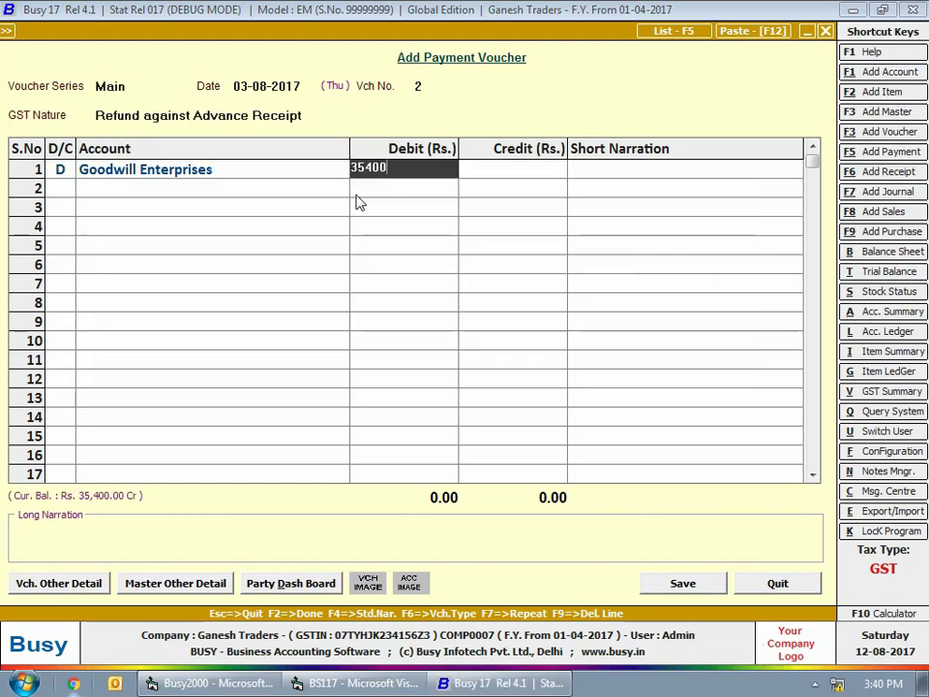
key("Return")
key("Return")
key("Return")
key("Return")
key("Return")
key("Return")
key("Return")
key("Return")
key("Return")
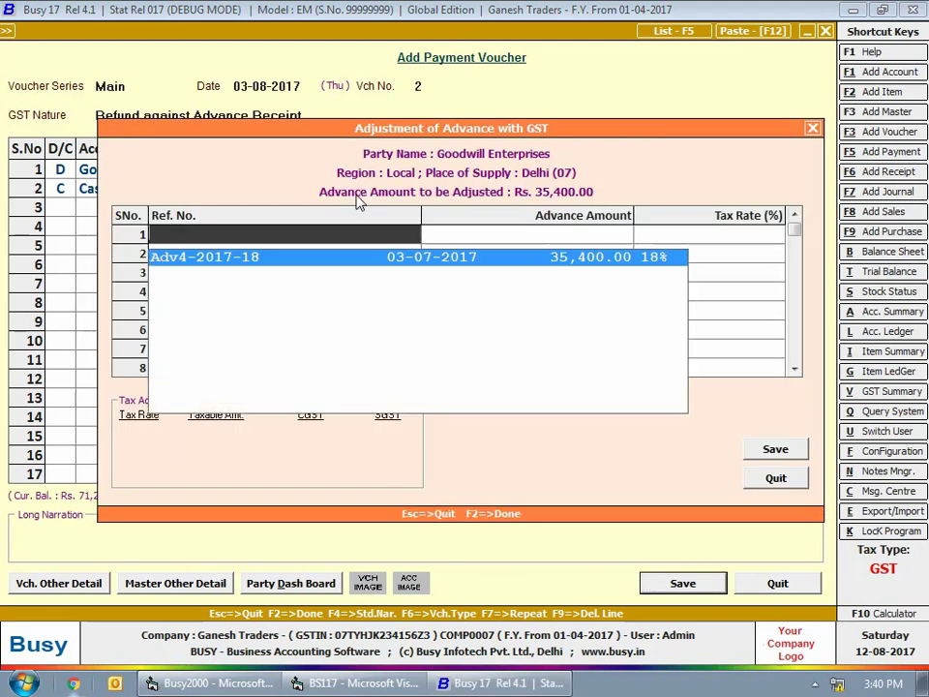
key("Return")
left_click(774, 450)
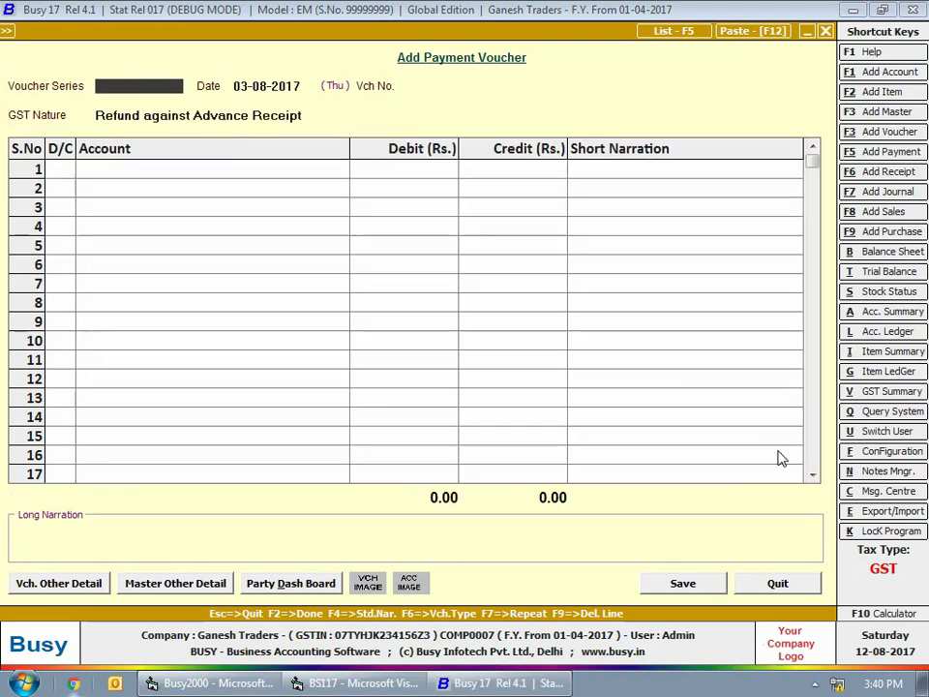
key("Escape")
key("Escape")
left_click(260, 367)
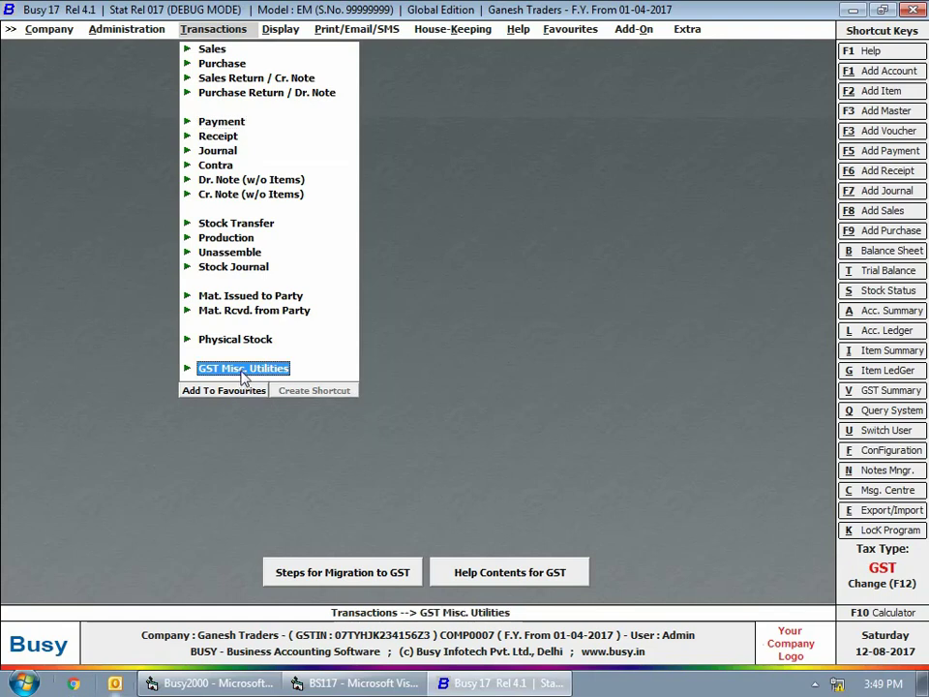
Step: Run Check/Post Tax on Advance Receipt for July with All (Including Cleared) entries and Both transaction types
key("Return")
left_click(257, 415)
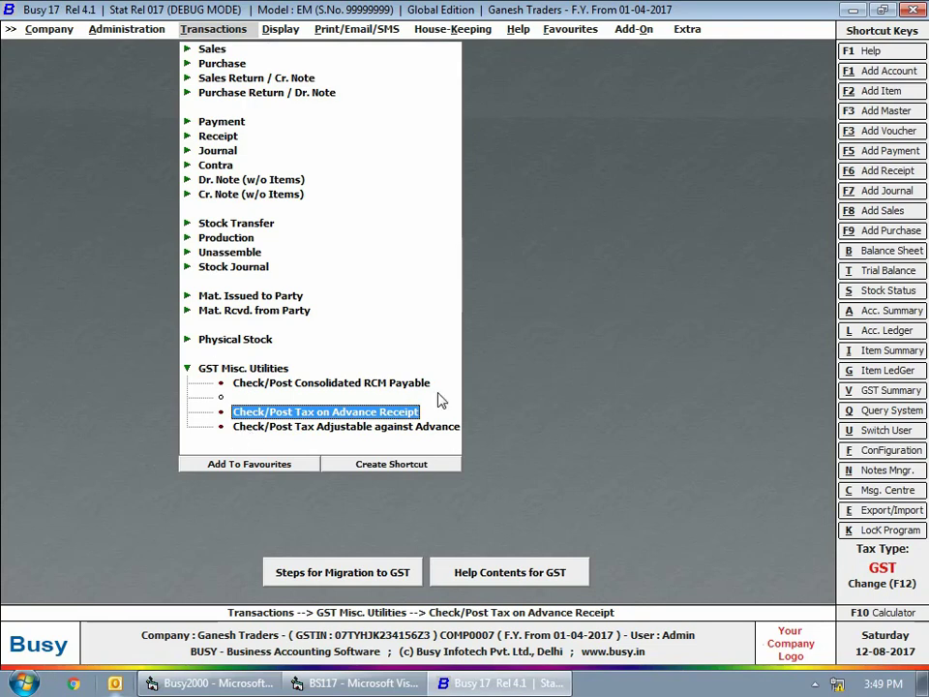
left_click(354, 413)
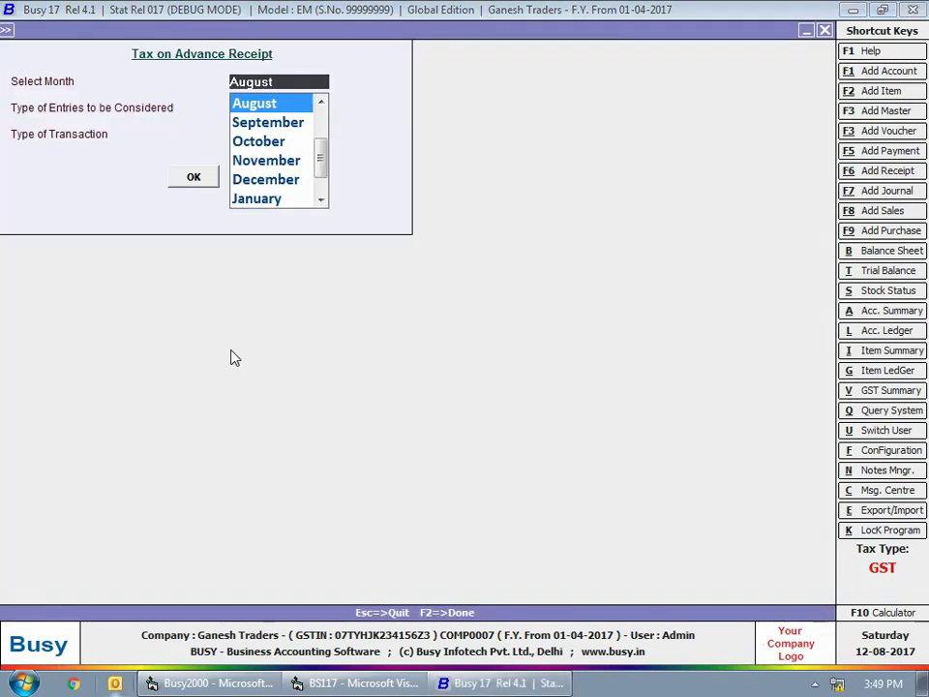
type("ju")
key("Down")
key("Return")
key("Down")
key("Return")
key("Down")
key("Down")
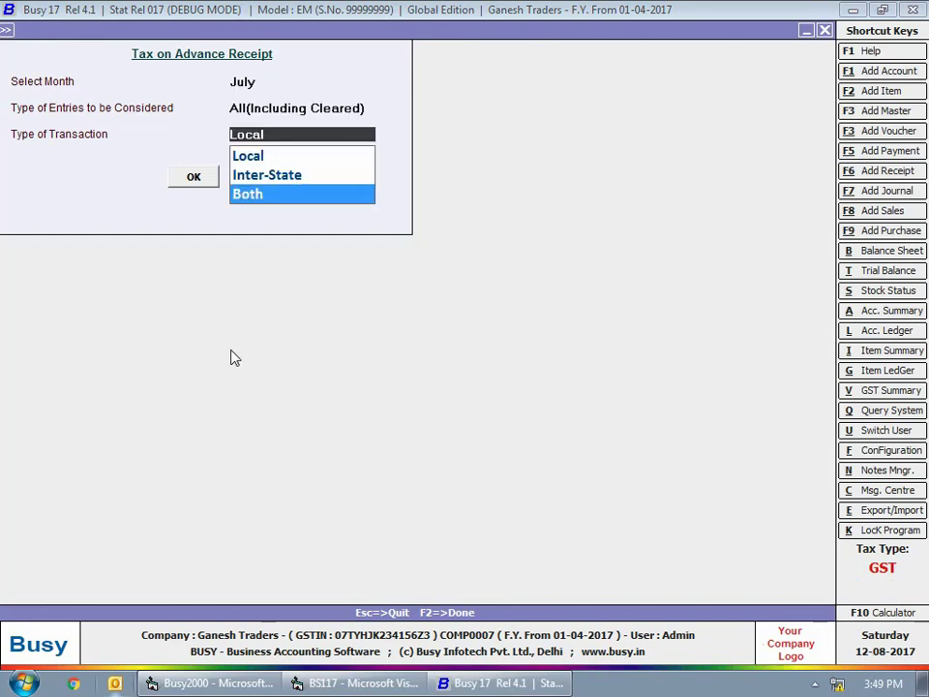
key("Return")
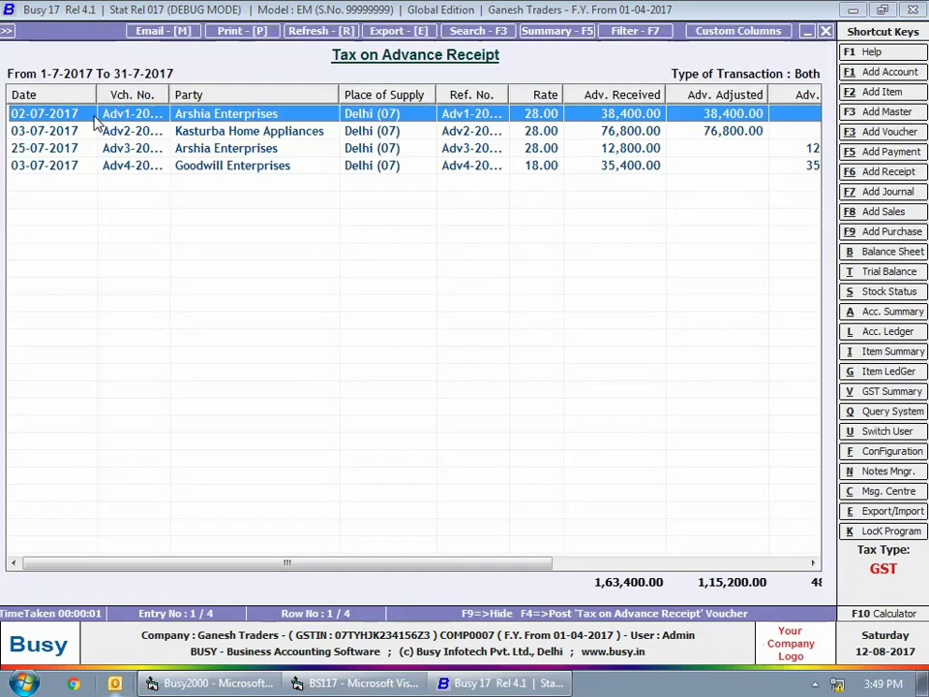
Step: Review the Adv3 and Adv4 advance rows and bring up the 31-07-2017 tax-on-advance voucher generation
left_click(173, 99)
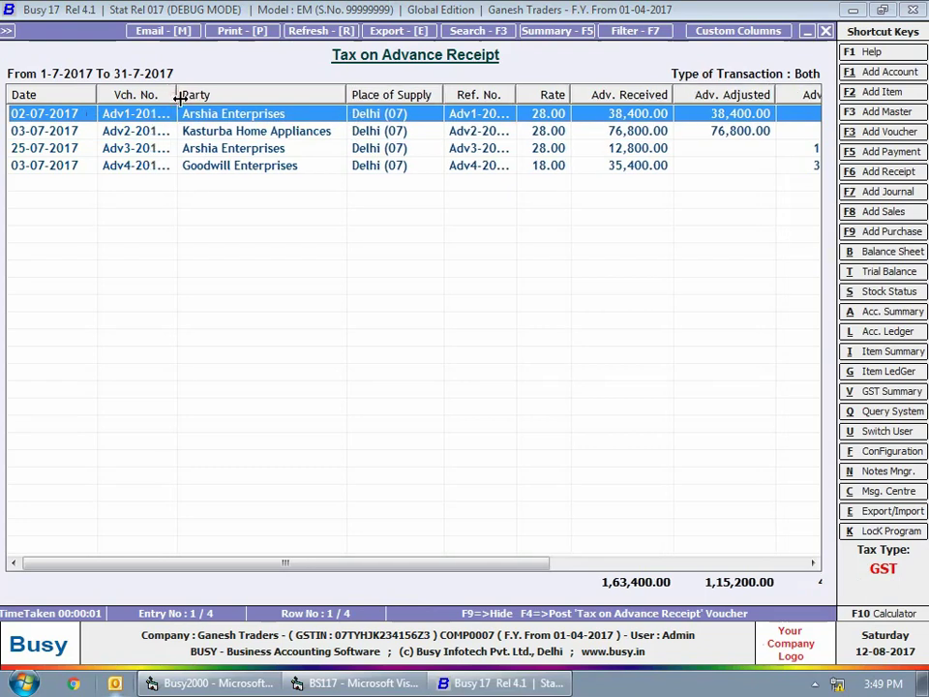
key("Down")
key("Down")
left_click_drag(426, 563, 545, 578)
left_click(597, 170)
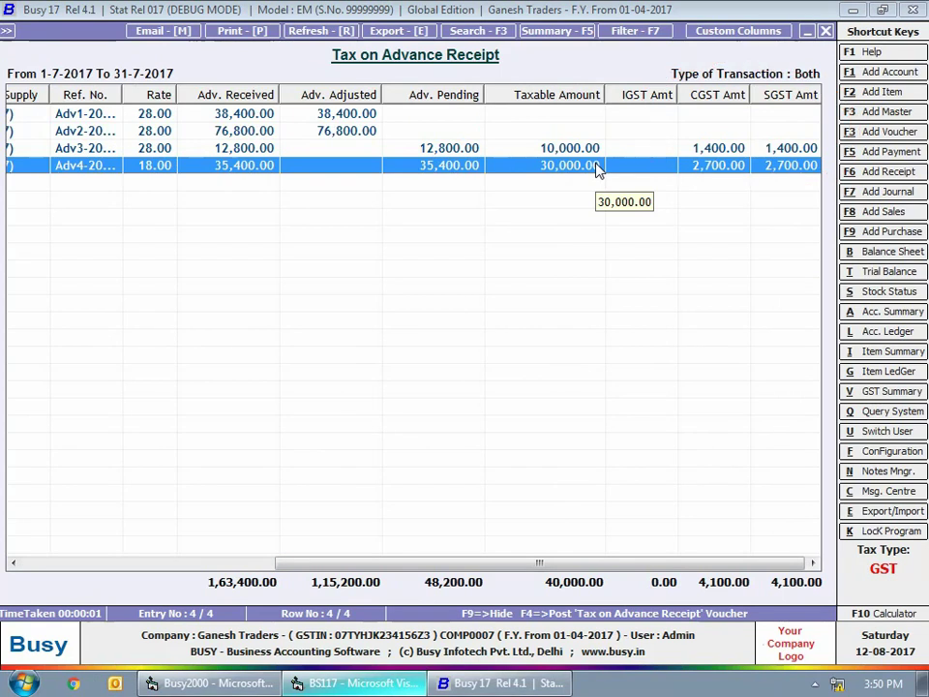
key("Up")
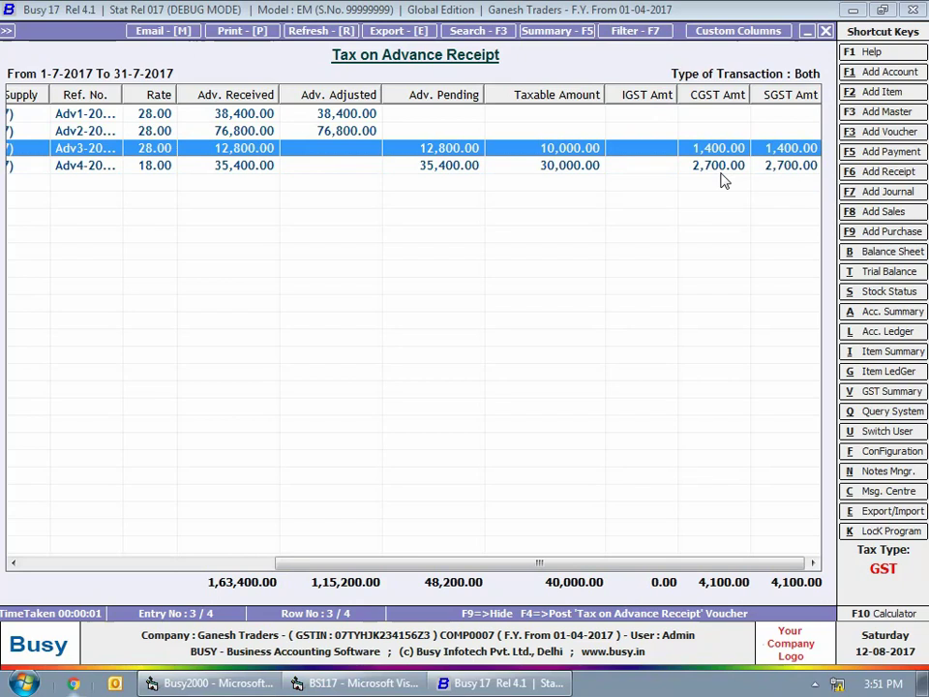
key("F4")
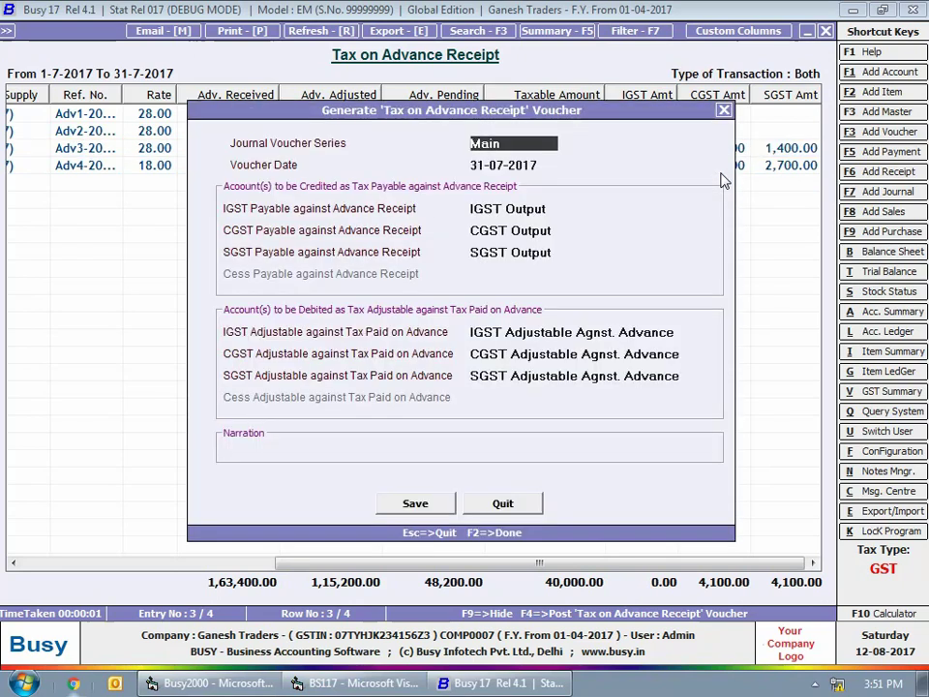
Step: Generate and save the 31-07-2017 journal crediting CGST and SGST Output 4,100 each, 8,200 total
left_click(419, 511)
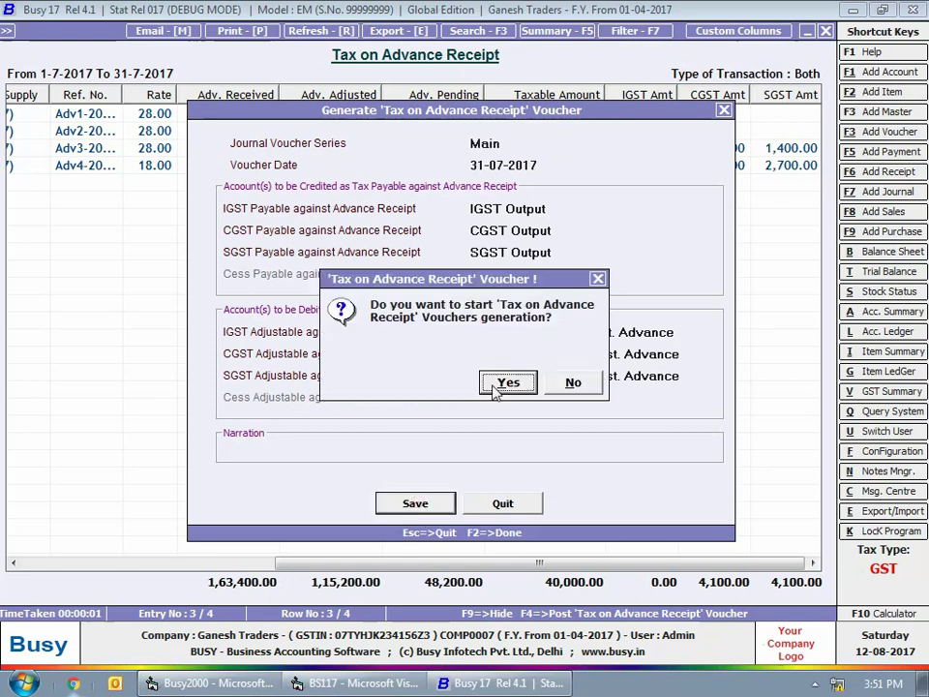
left_click(499, 383)
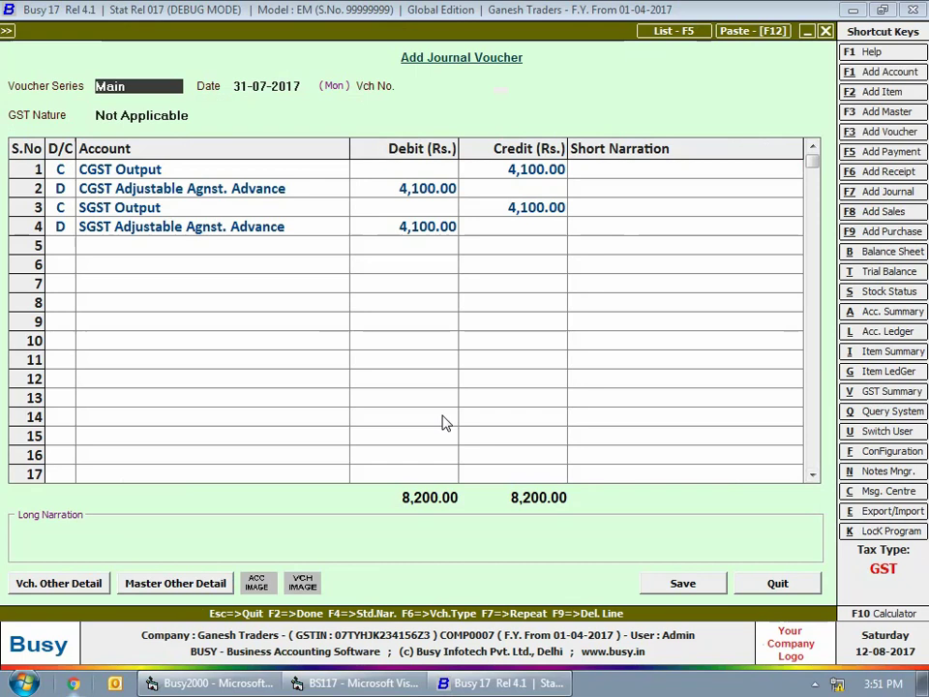
left_click(683, 581)
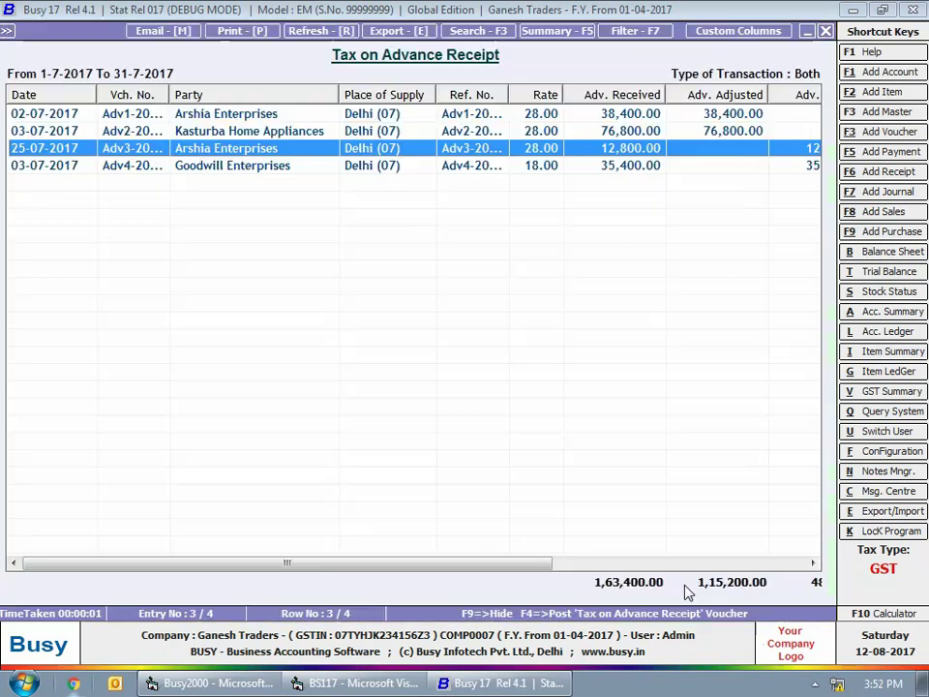
key("Escape")
key("Escape")
key("Escape")
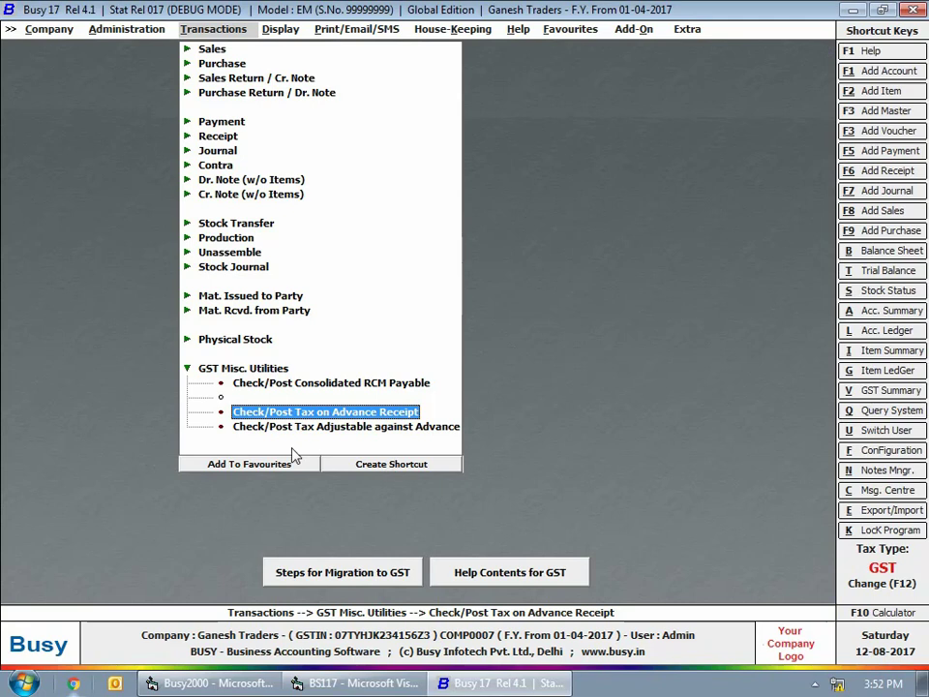
Step: Open Check/Post Tax Adjustable against Advance for August with Local transactions
left_click(316, 428)
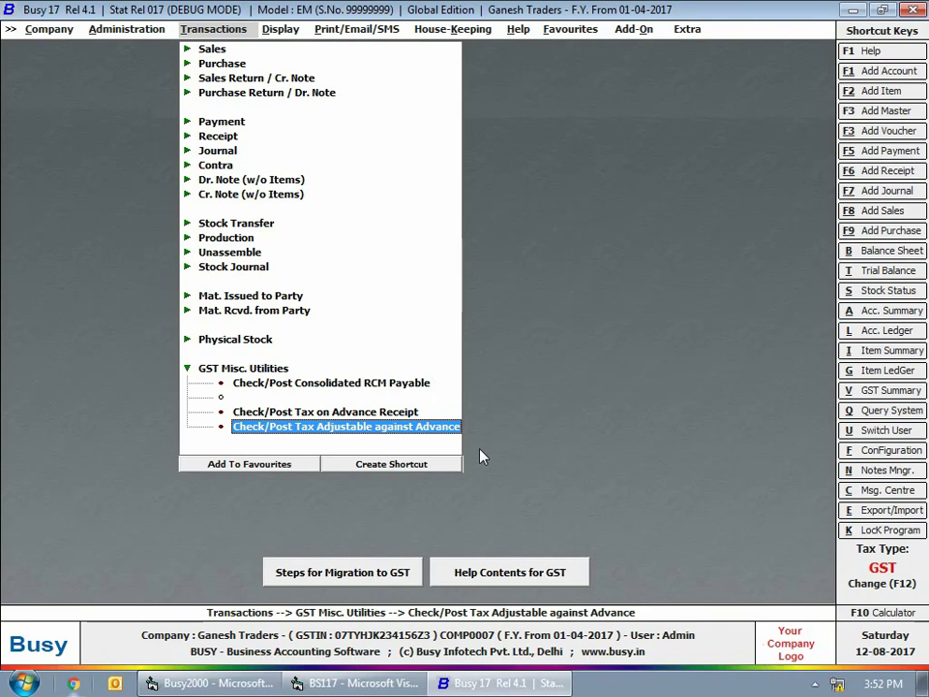
key("Return")
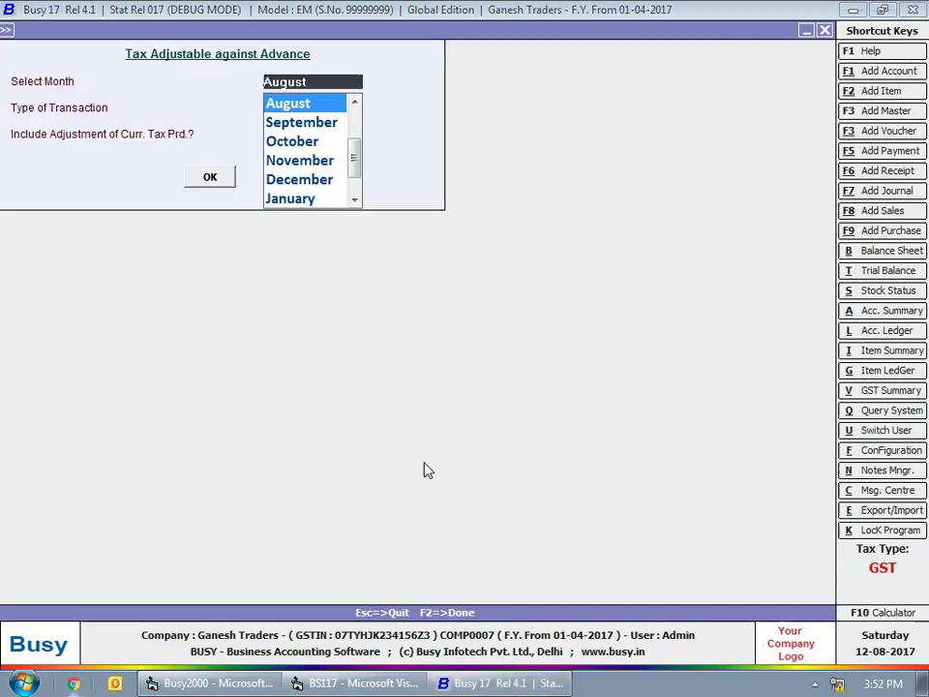
key("Return")
key("Return")
key("Return")
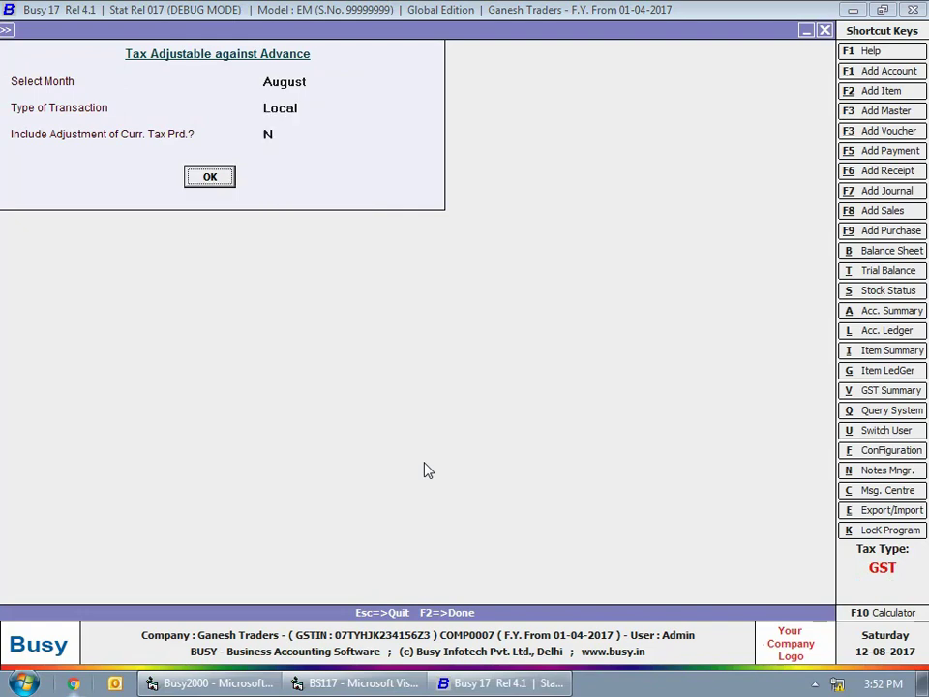
key("Return")
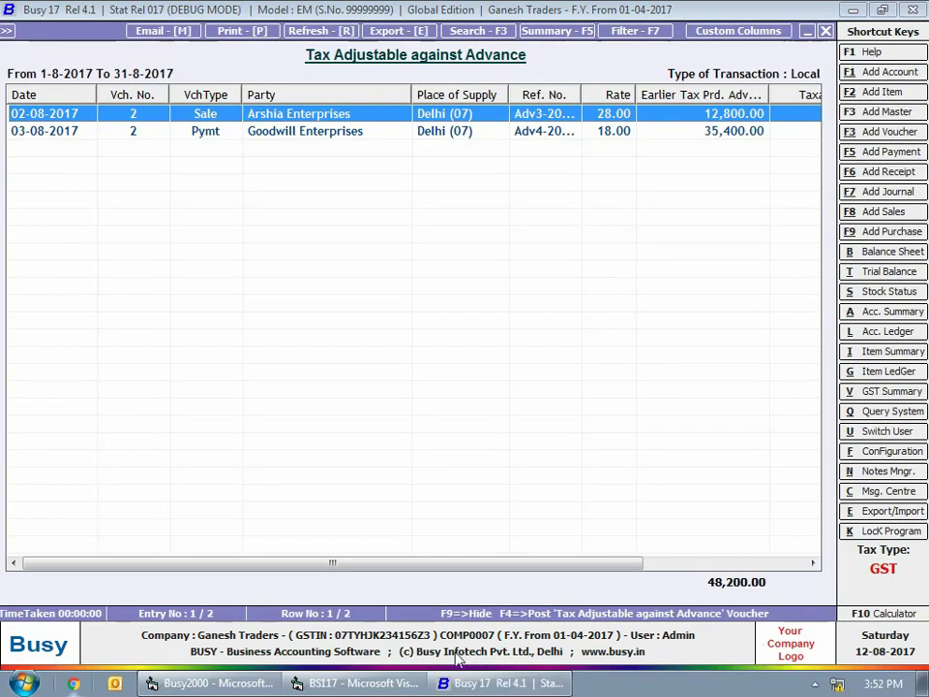
left_click_drag(538, 565, 698, 564)
Step: Generate the tax adjustable voucher from the Arshia and Goodwill Enterprises advance rows
left_click(711, 131)
key("Up")
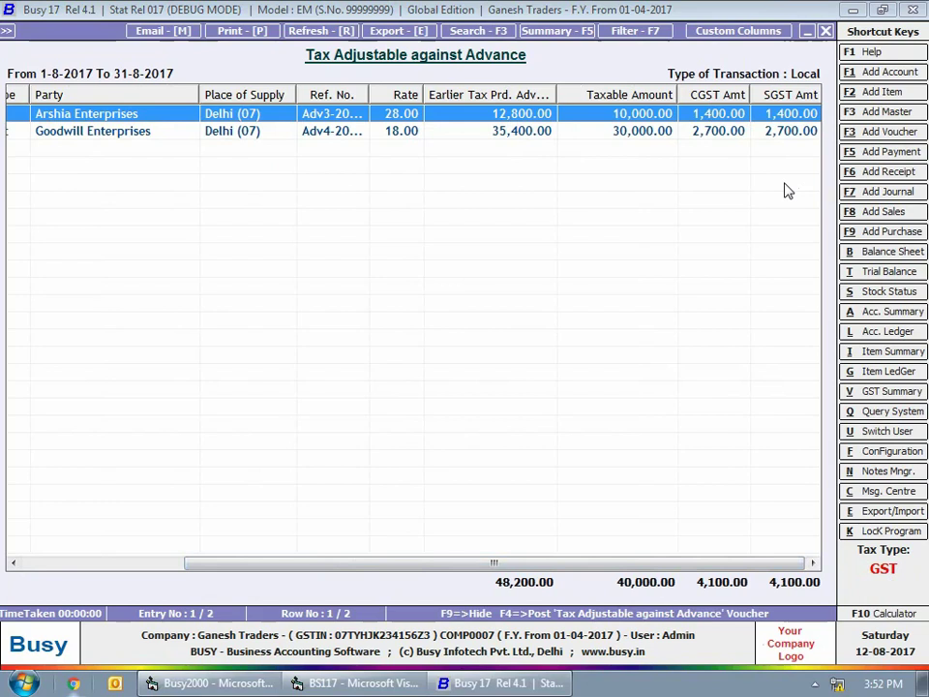
key("F4")
left_click(436, 504)
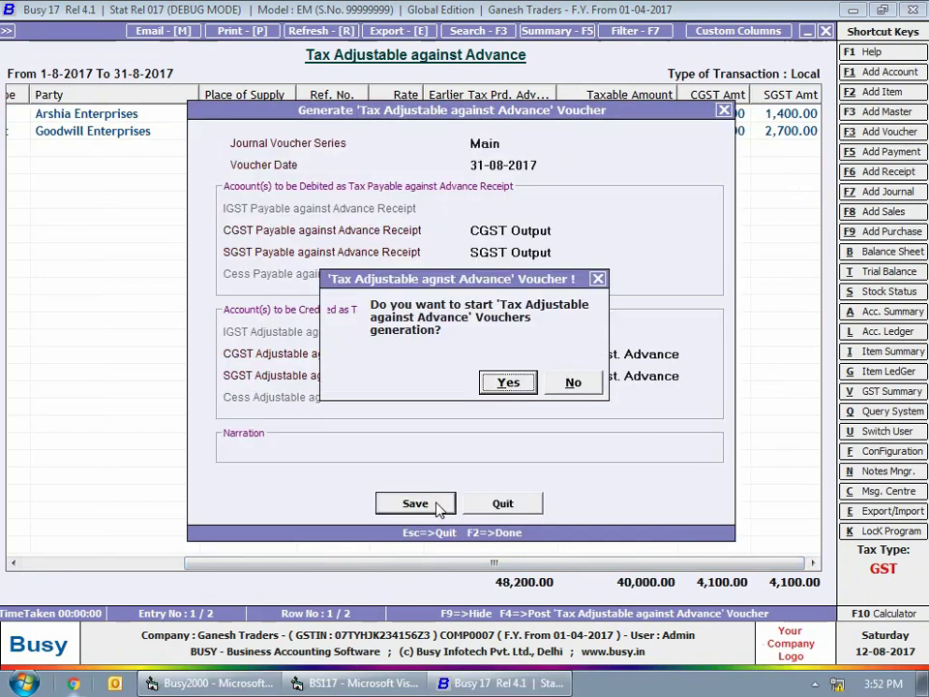
left_click(513, 386)
Step: Review the CGST/SGST adjustable and Output rows, then save the 31-08-2017 journal totalling 8,200
key("Return")
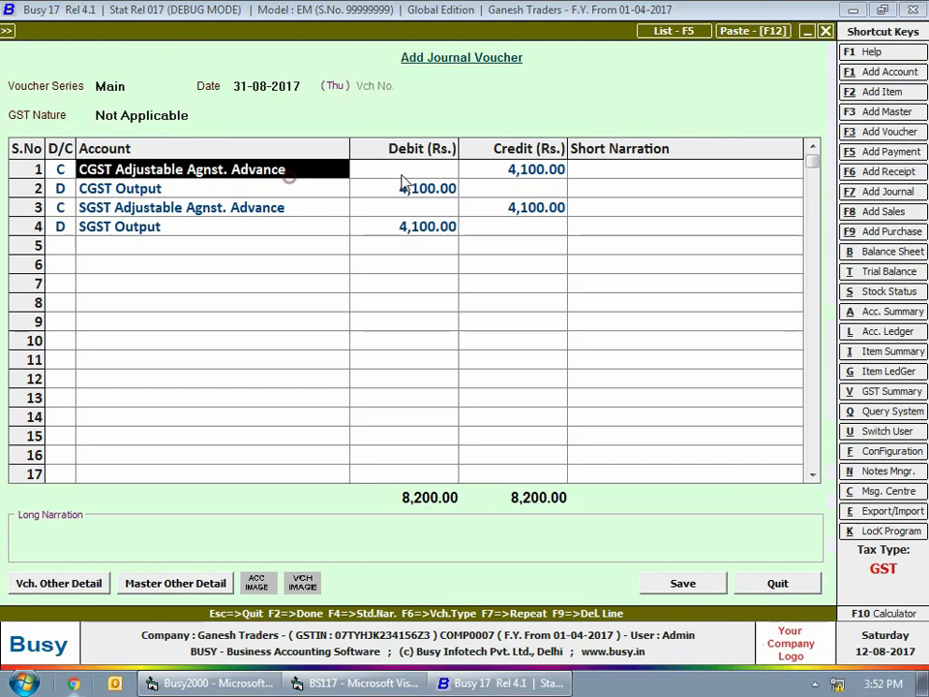
key("Return")
left_click(150, 209)
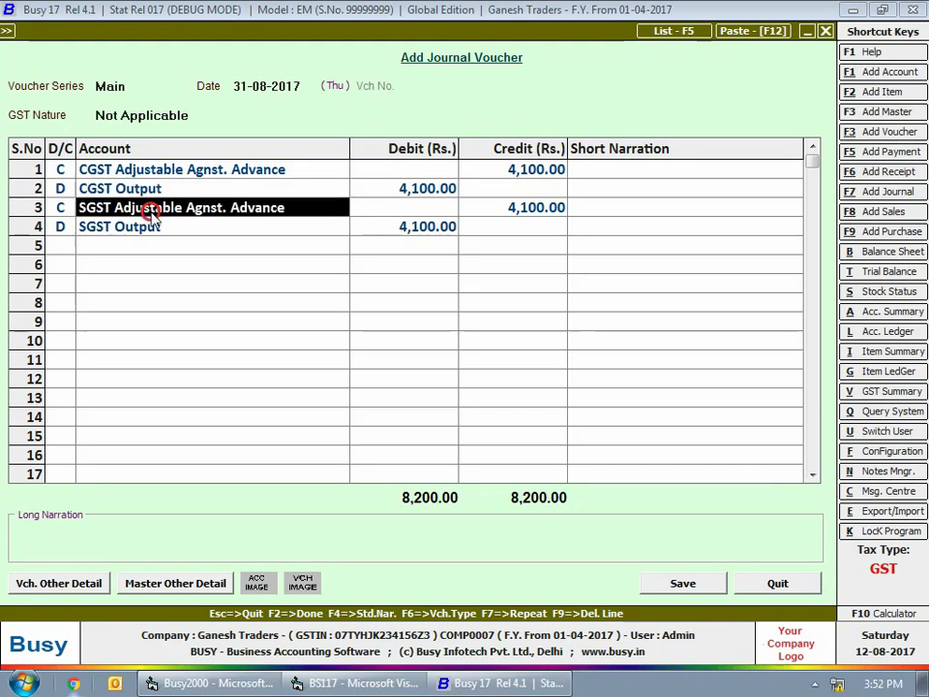
left_click(242, 225)
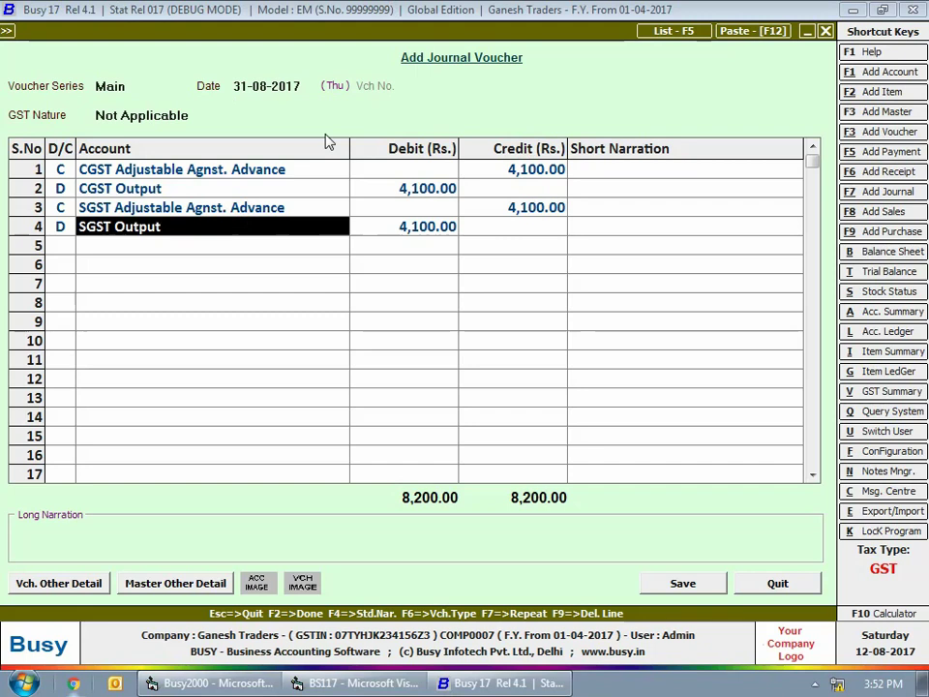
left_click(682, 584)
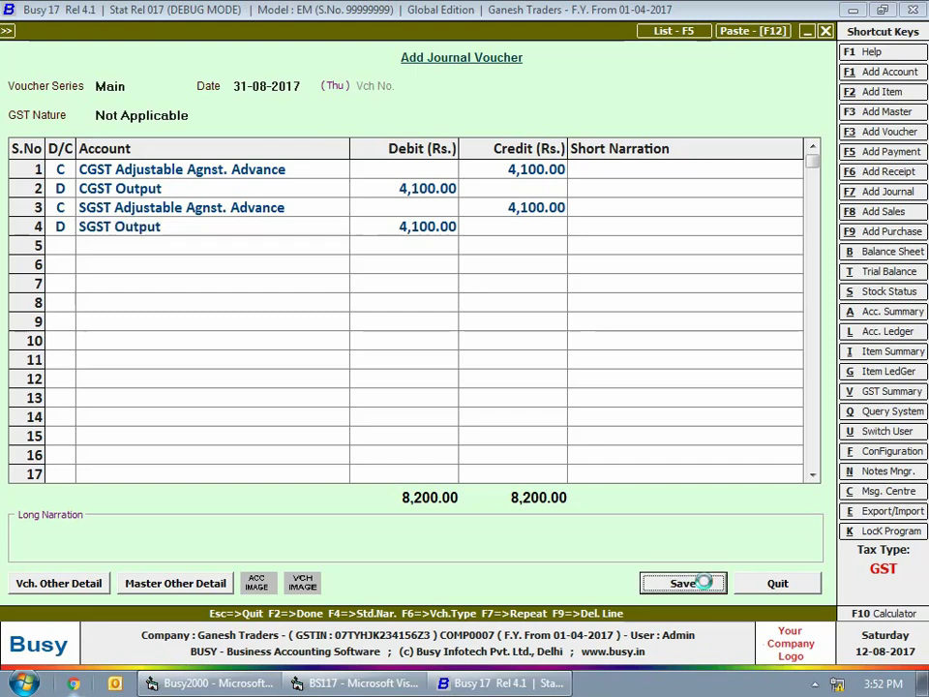
key("Escape")
key("Escape")
key("Escape")
Step: Open the GSTR-1 report options with July as the month
left_click(280, 29)
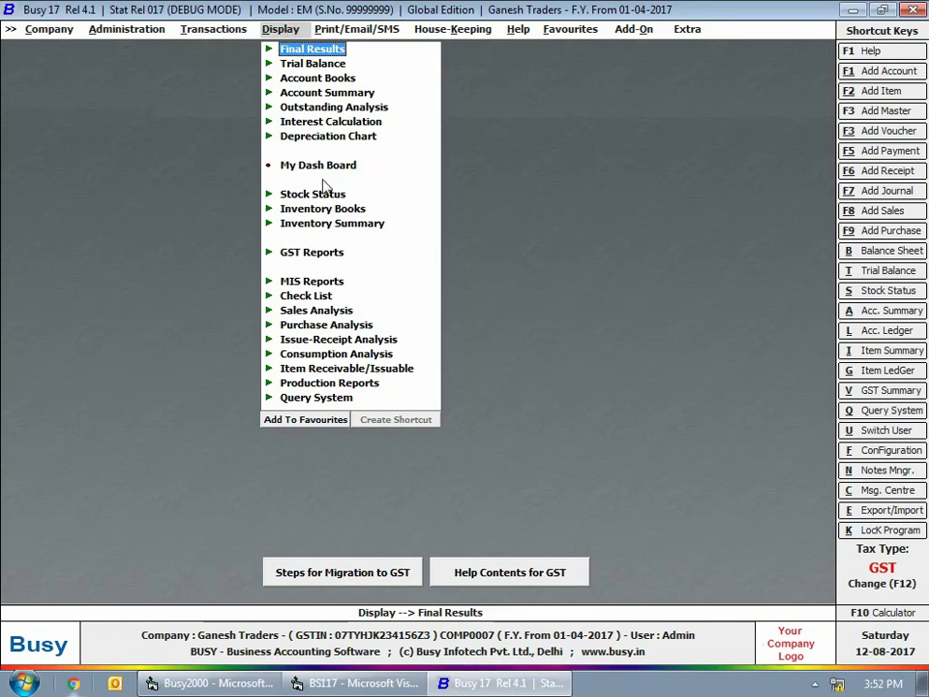
left_click(308, 255)
left_click(334, 310)
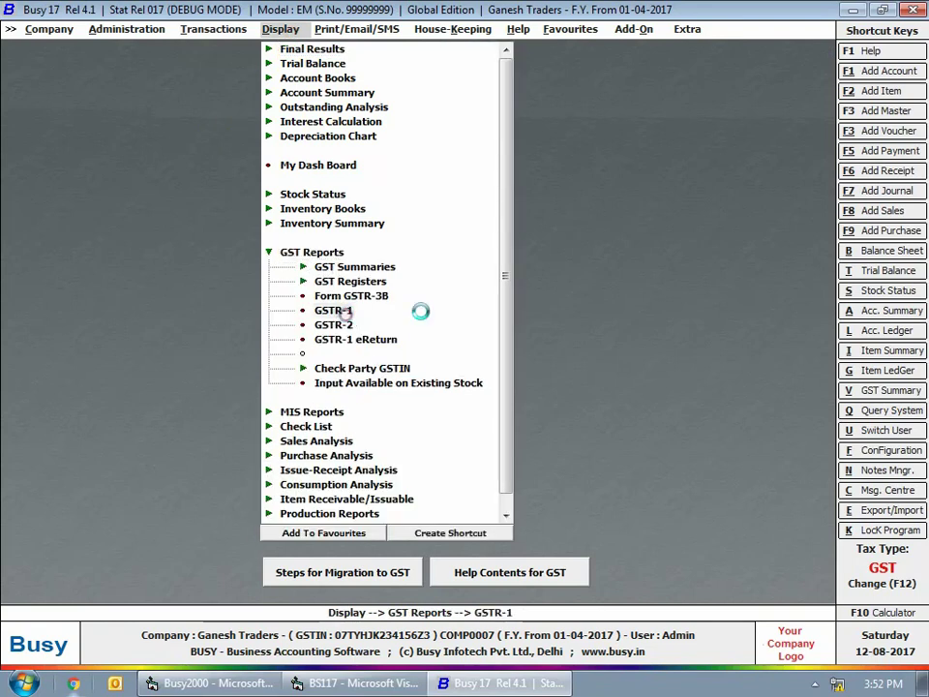
scroll(218, 137, "up", 1)
key("Up")
key("Up")
key("Down")
key("Return")
Step: View section 11.1(A1): 30,000 and 10,000 advances with 4,100 CGST and SGST
scroll(618, 192, "down", 1)
scroll(620, 191, "down", 3)
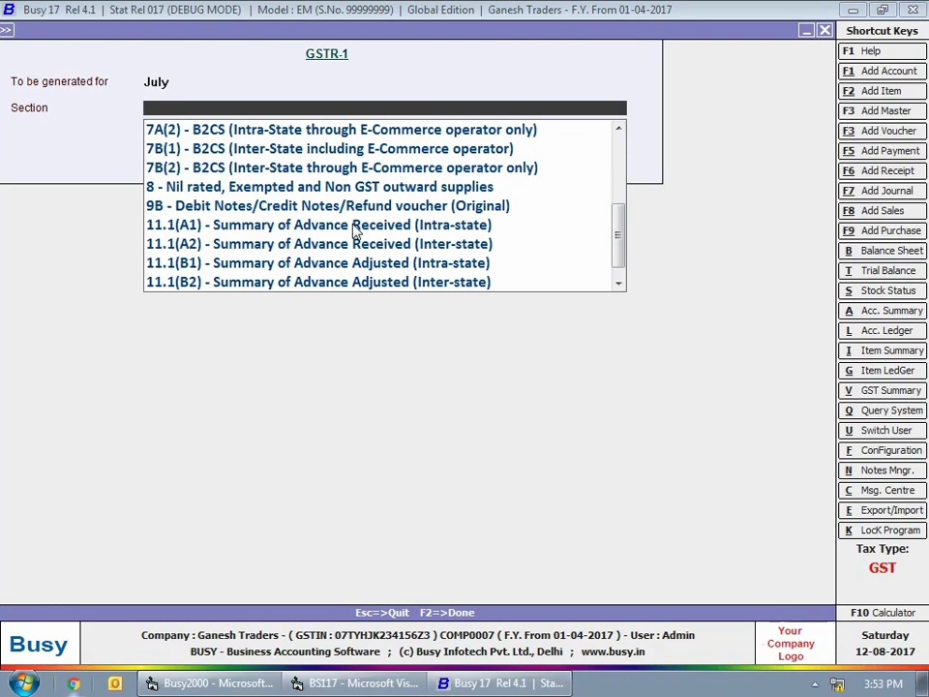
left_click(285, 225)
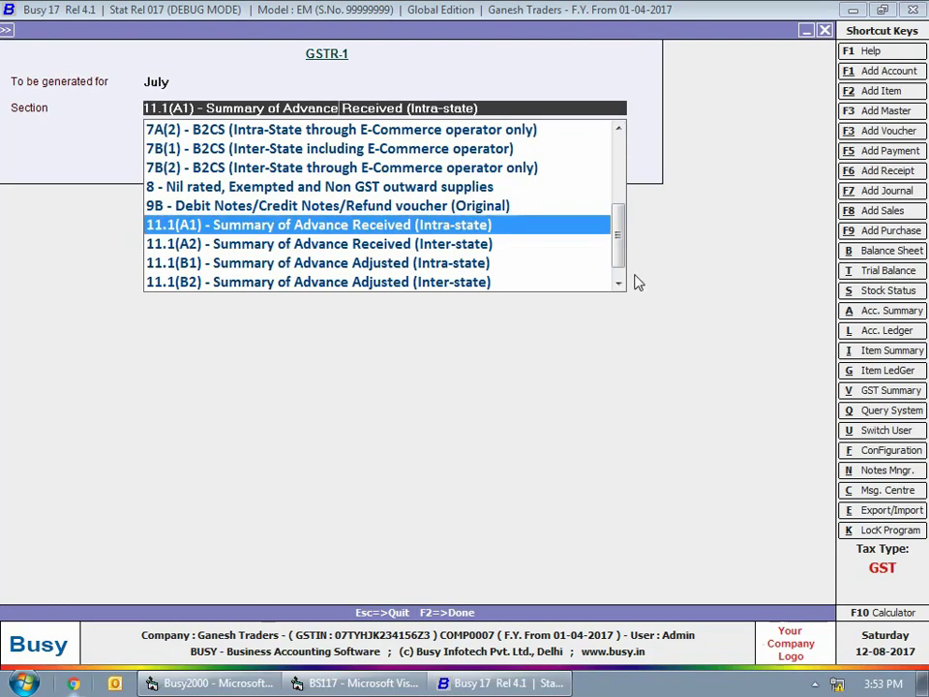
left_click(320, 151)
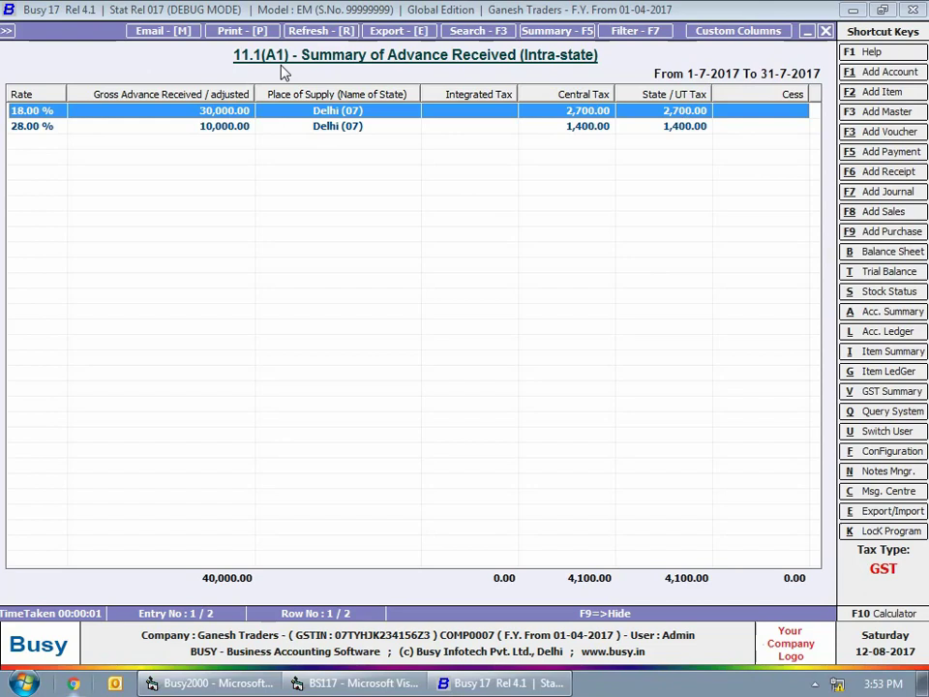
key("Escape")
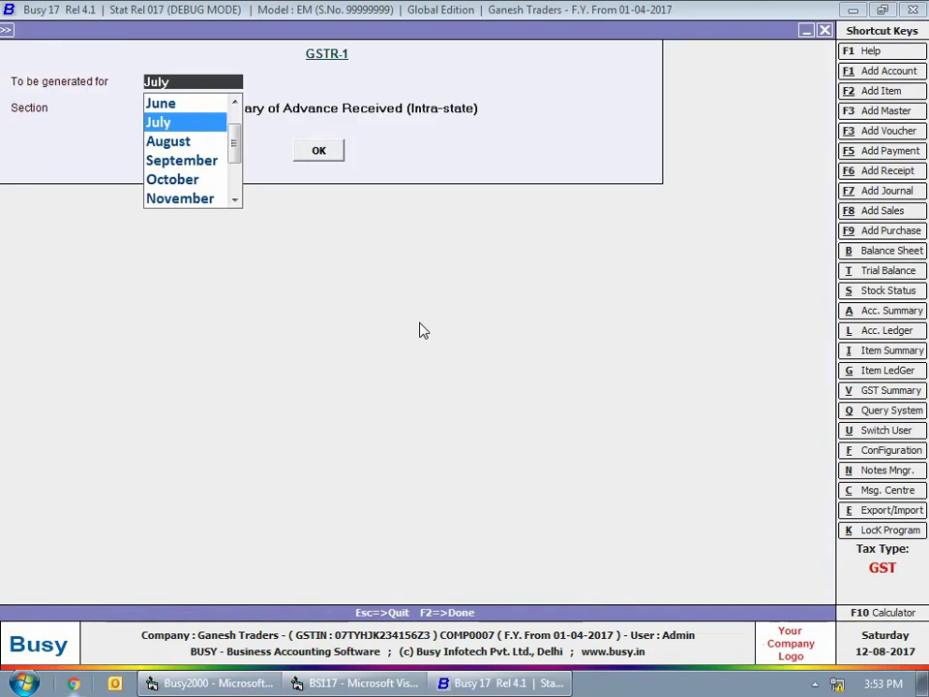
Step: View GSTR-1 section 11.1(B1) for August: 10,000 adjusted at 28%, 1,400 CGST and SGST
left_click(189, 143)
key("Return")
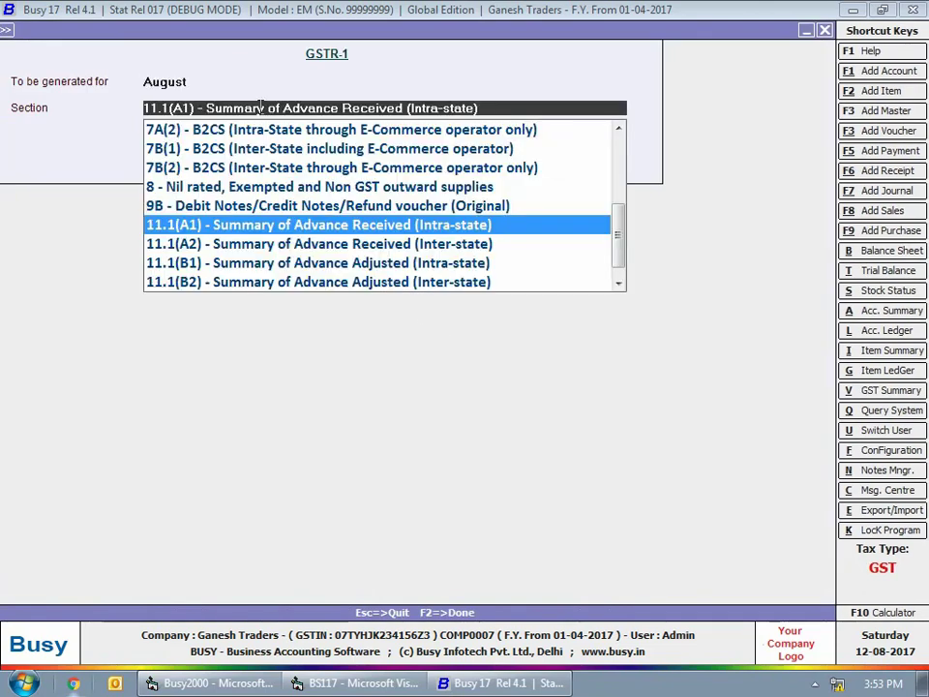
key("Down")
key("Down")
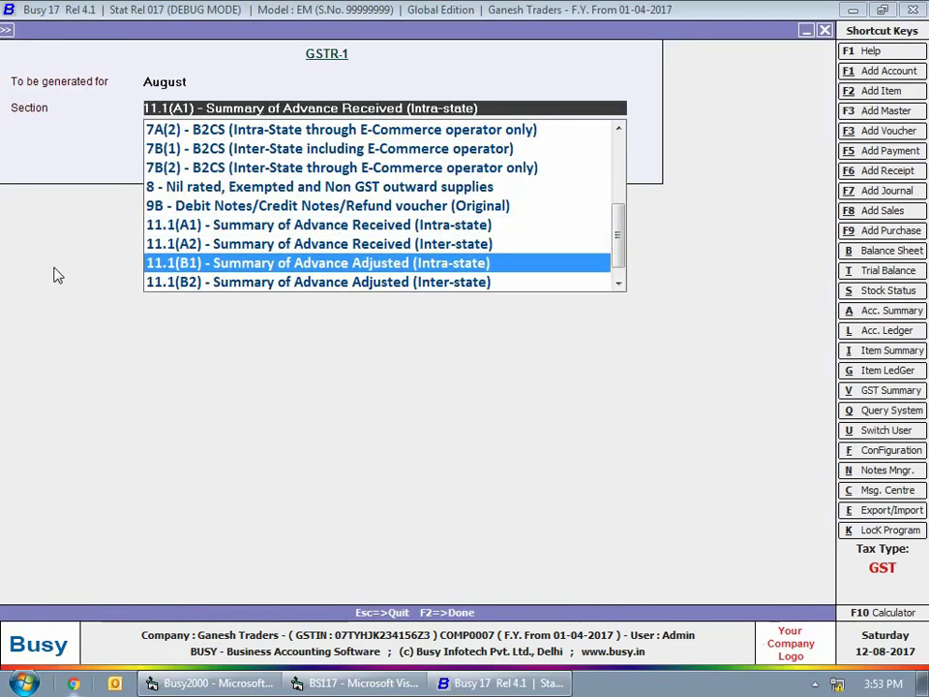
left_click(432, 264)
key("F2")
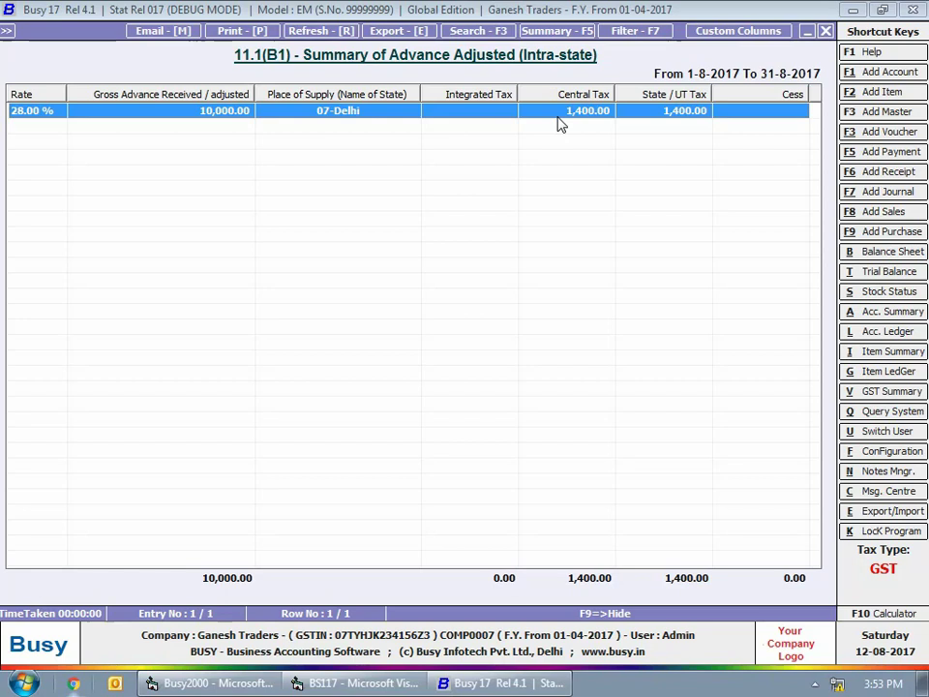
key("Escape")
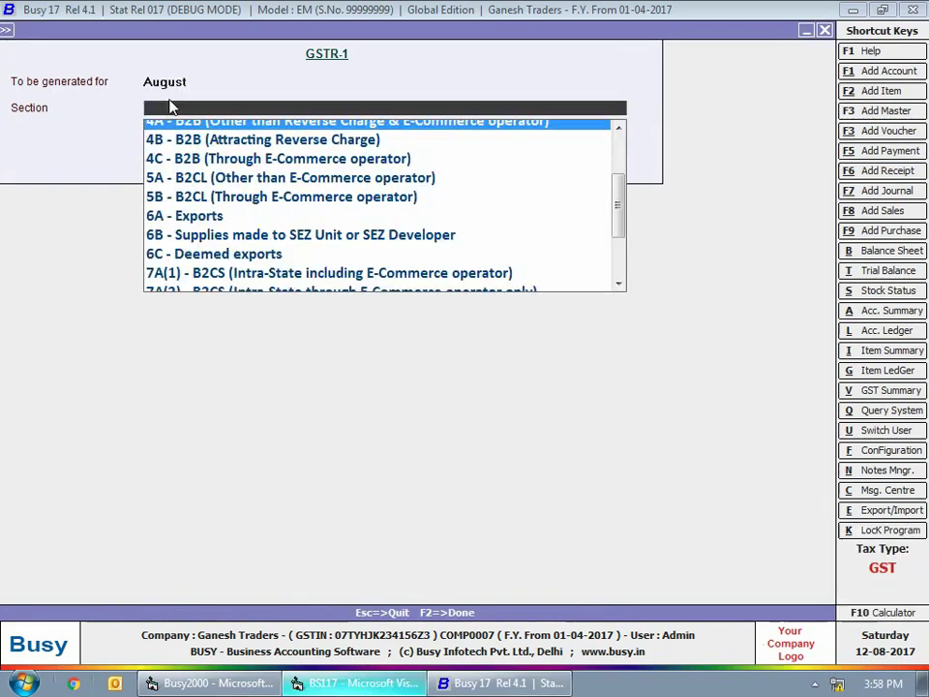
type("9")
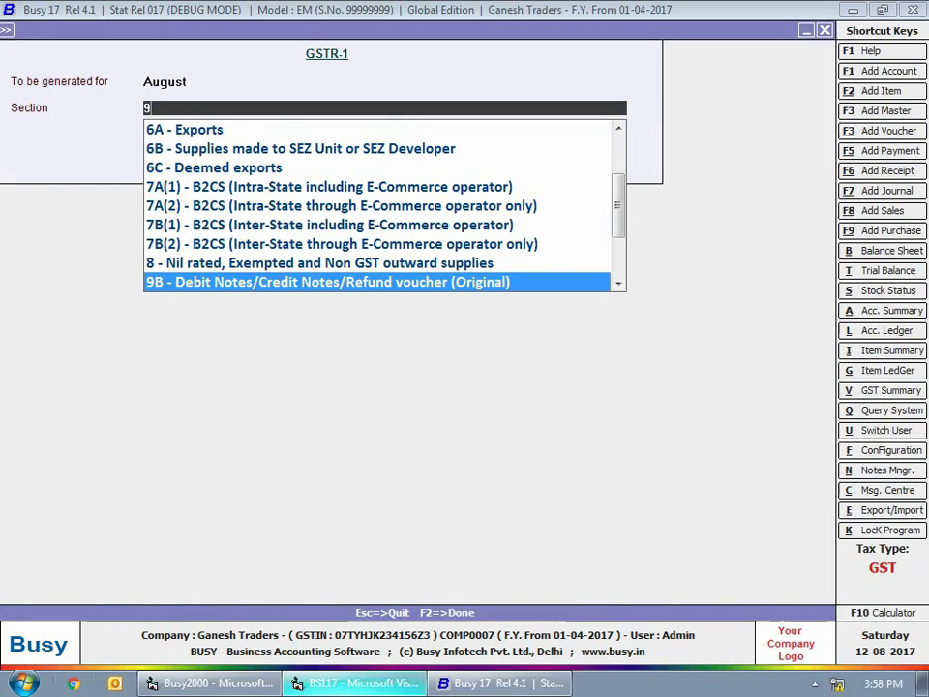
Step: Check the 9B report's tax columns for Goodwill's 35,400 refund at 18%, 2,700 CGST and SGST
key("Return")
key("Return")
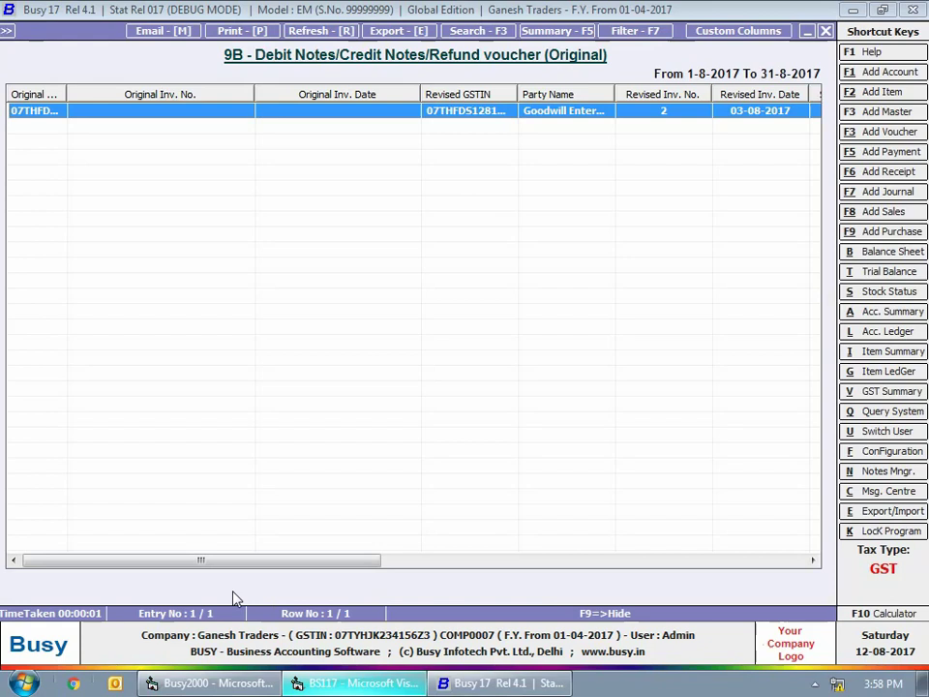
left_click_drag(277, 561, 688, 562)
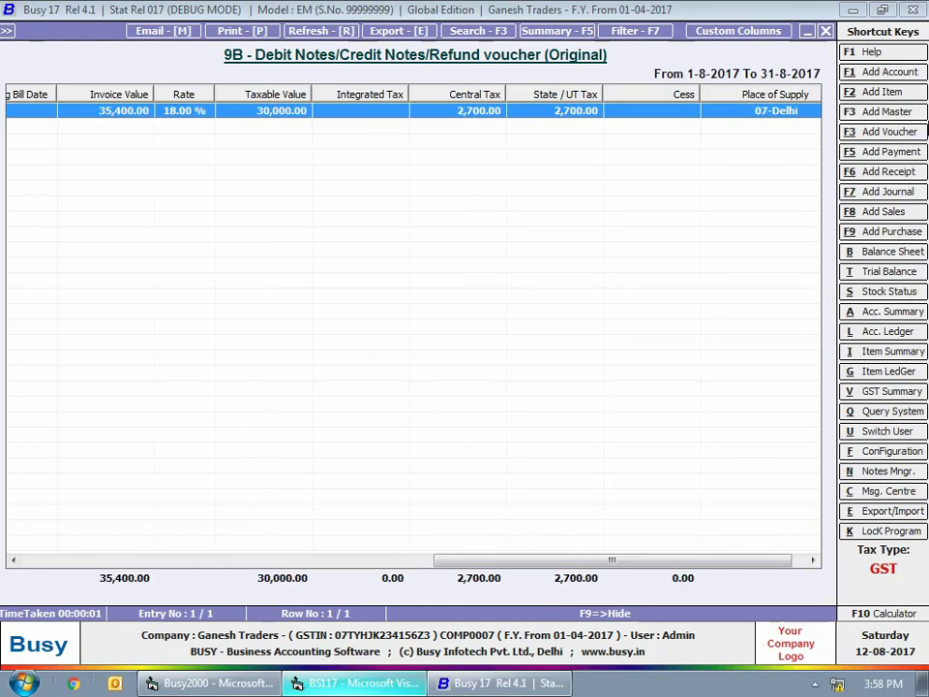
key("Escape")
key("Escape")
key("Escape")
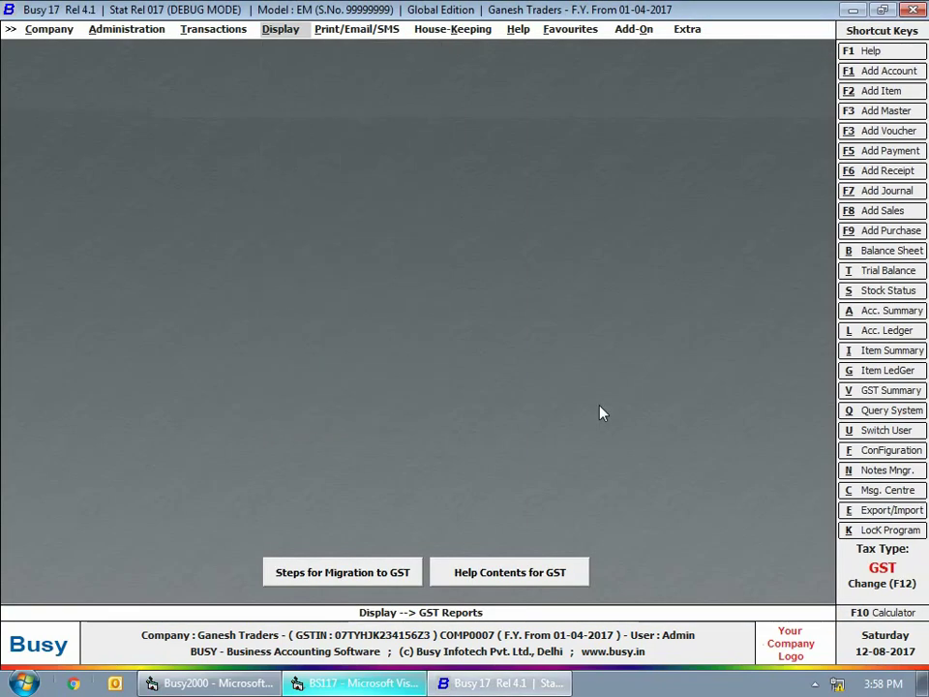